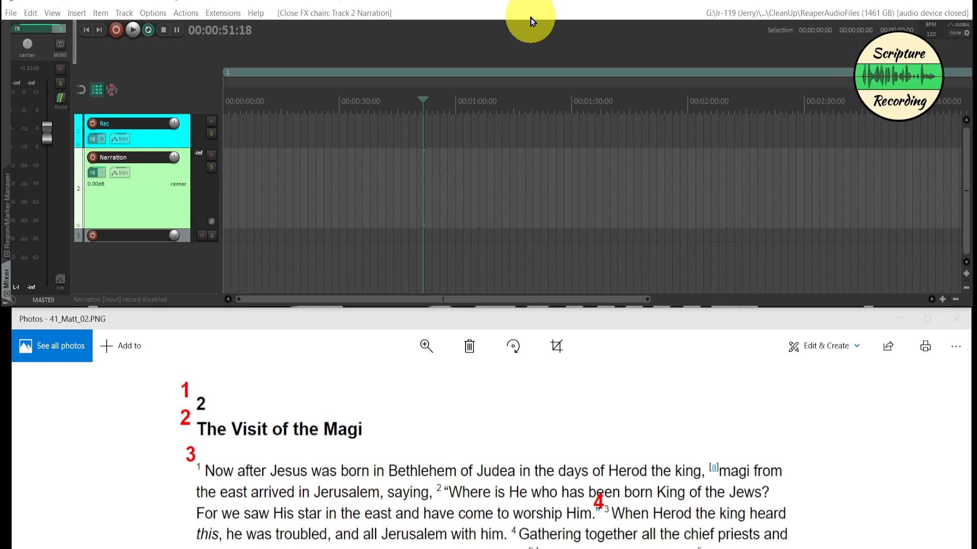
Review the effects chain of the Narration track.
click(94, 174)
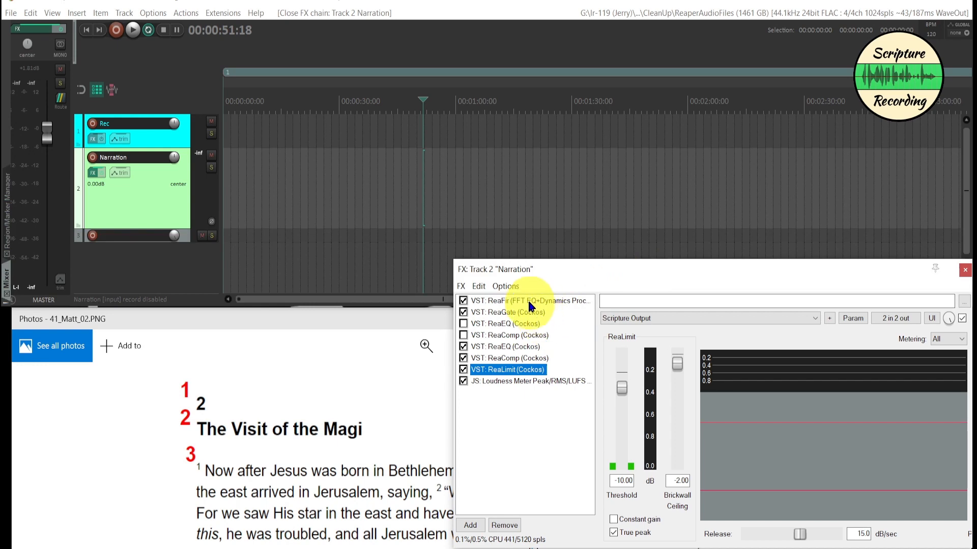
click(964, 270)
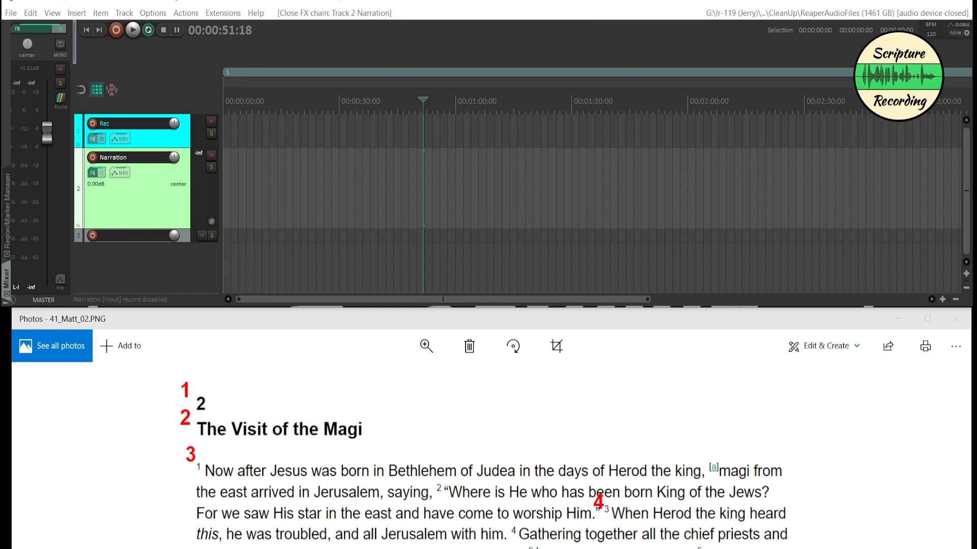
Insert 41_MAT_02_1.mp3 on the Narration track and position it at the very start of the timeline.
drag(400, 197, 304, 197)
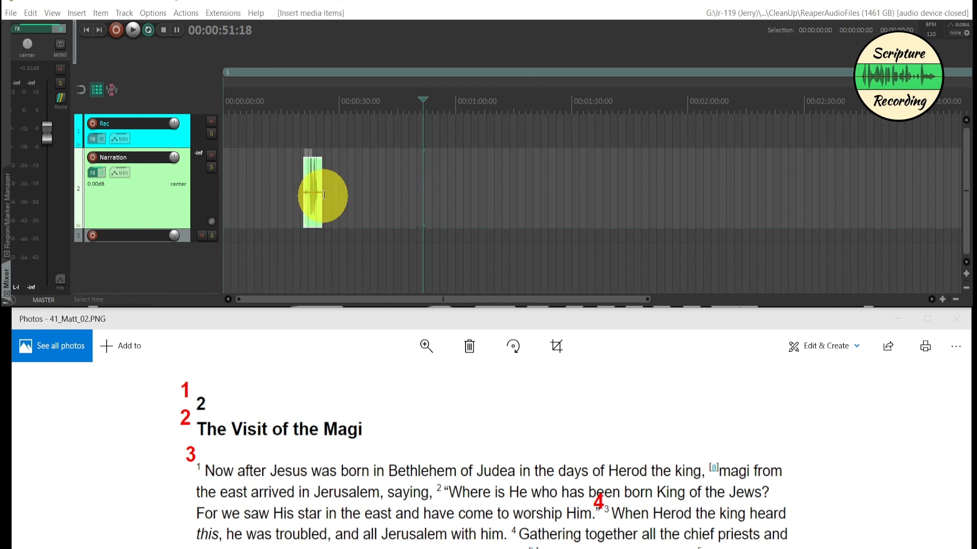
scroll(312, 218, up, 5)
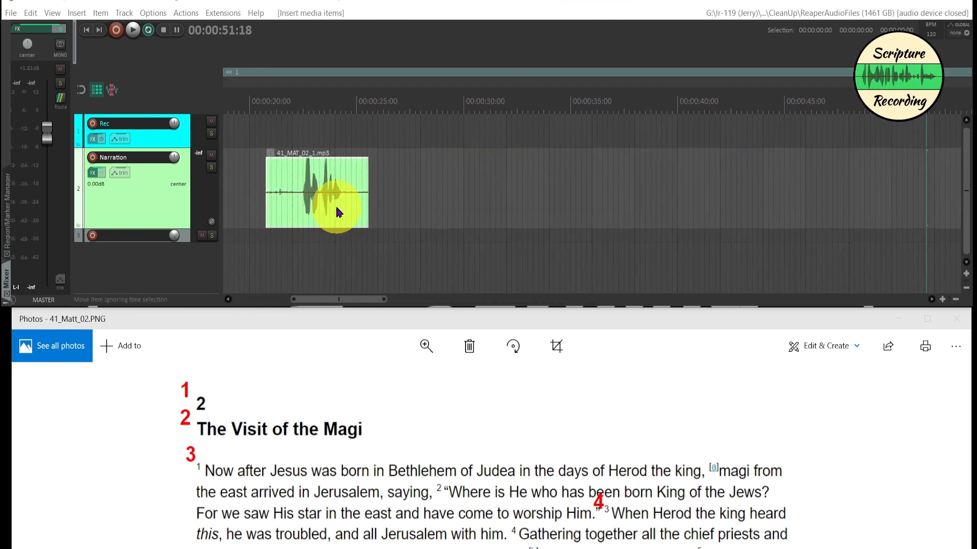
drag(360, 299, 295, 296)
drag(761, 209, 262, 193)
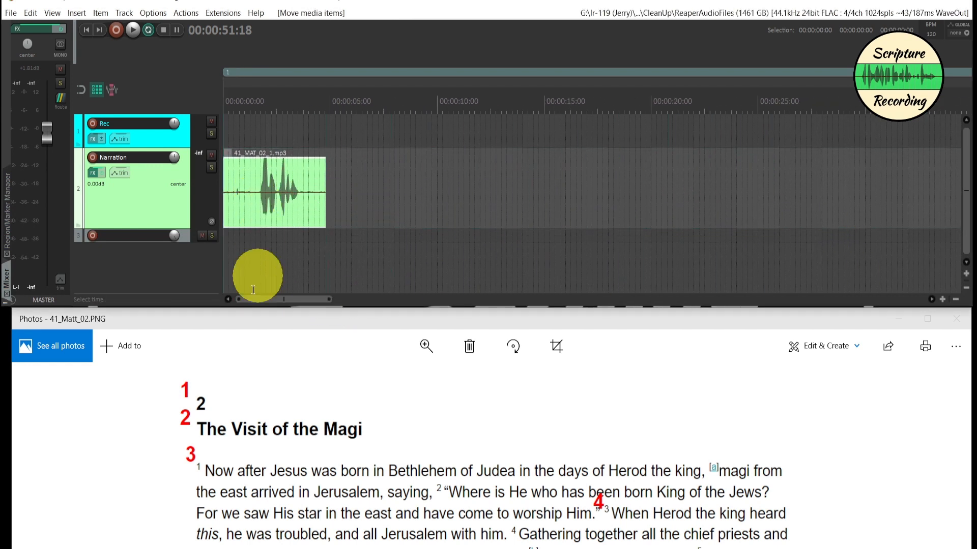
Bypass the Narration track's effects and play the first clip from 00:00:01:07 to hear where the speech begins.
click(258, 201)
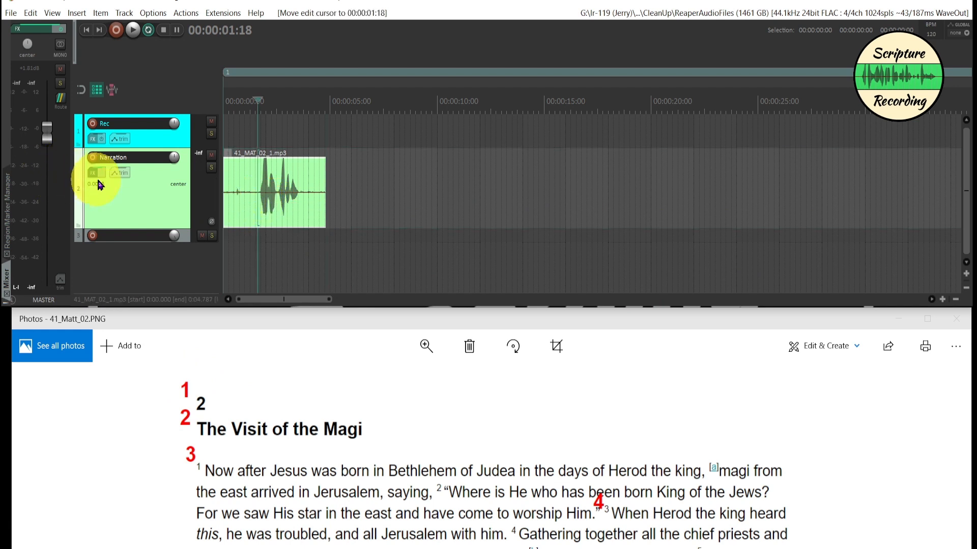
click(100, 171)
click(250, 206)
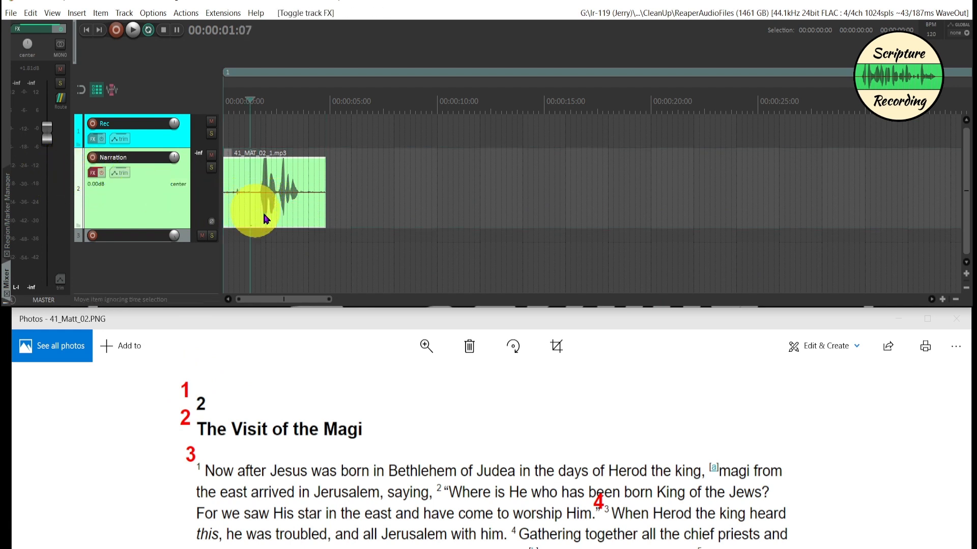
key(space)
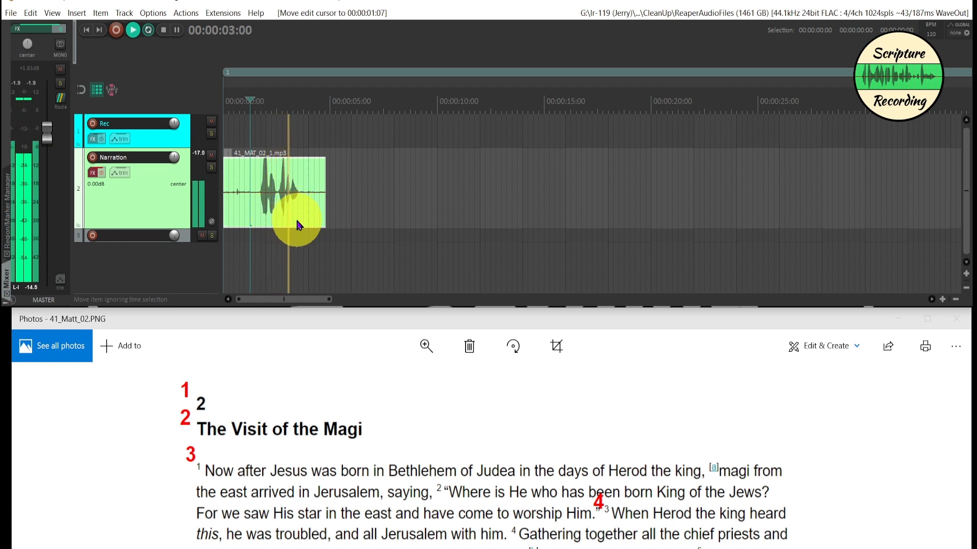
key(space)
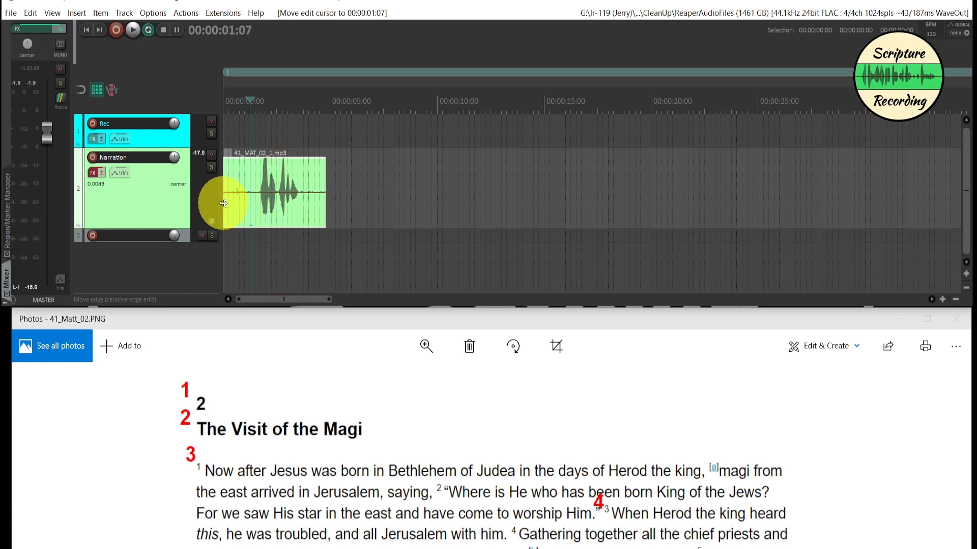
Trim the lead-in off the first clip, keeping it at the timeline start, and add a marker named s1 at 00:00:02:25.
drag(224, 204, 256, 213)
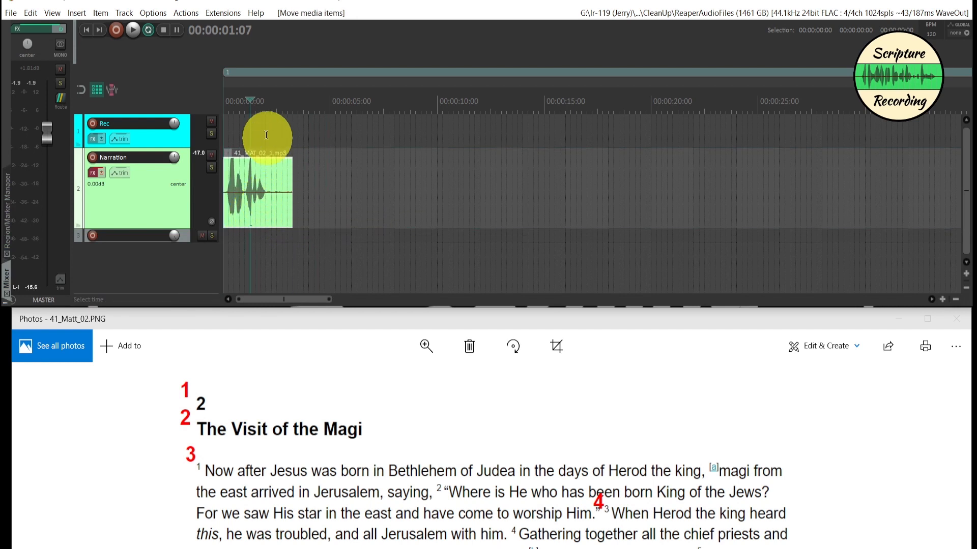
click(283, 137)
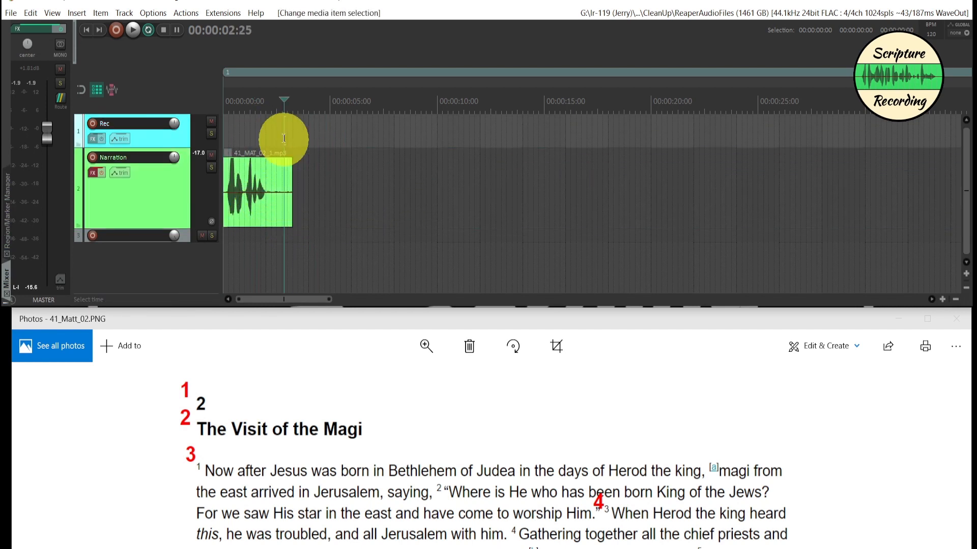
key(shift+m)
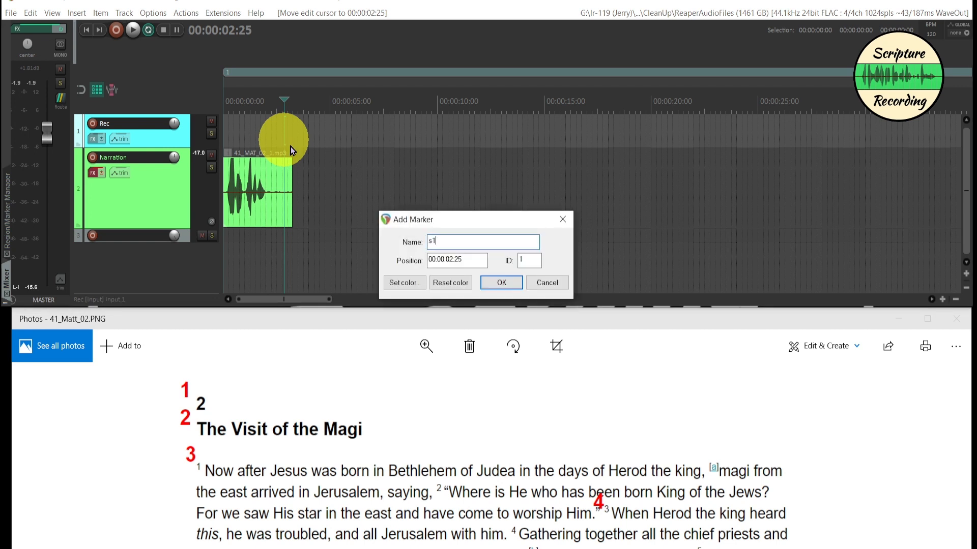
click(492, 286)
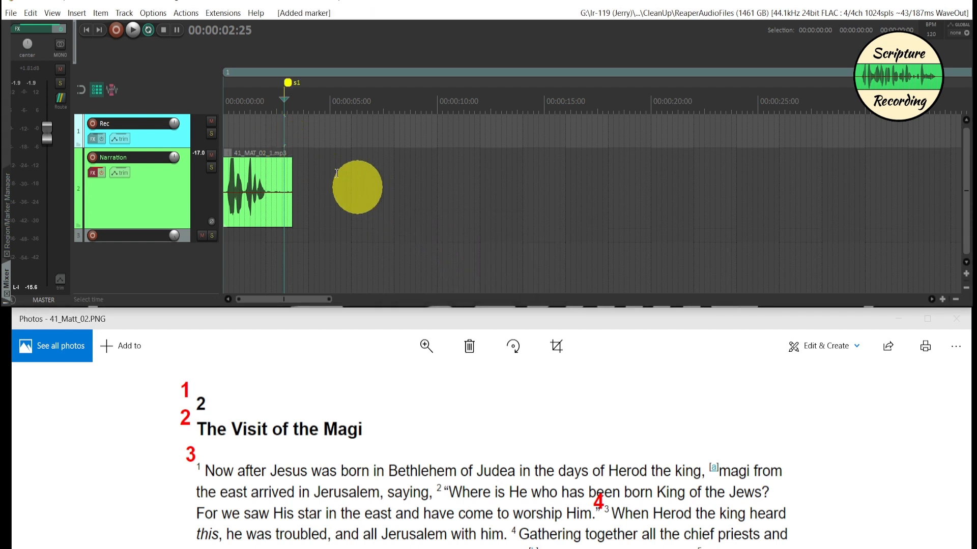
Place 41_MAT_02_2.mp3 on the Narration track so it starts at 00:00:04:03, leaving a gap after the first clip.
drag(265, 142, 310, 141)
click(265, 139)
click(311, 138)
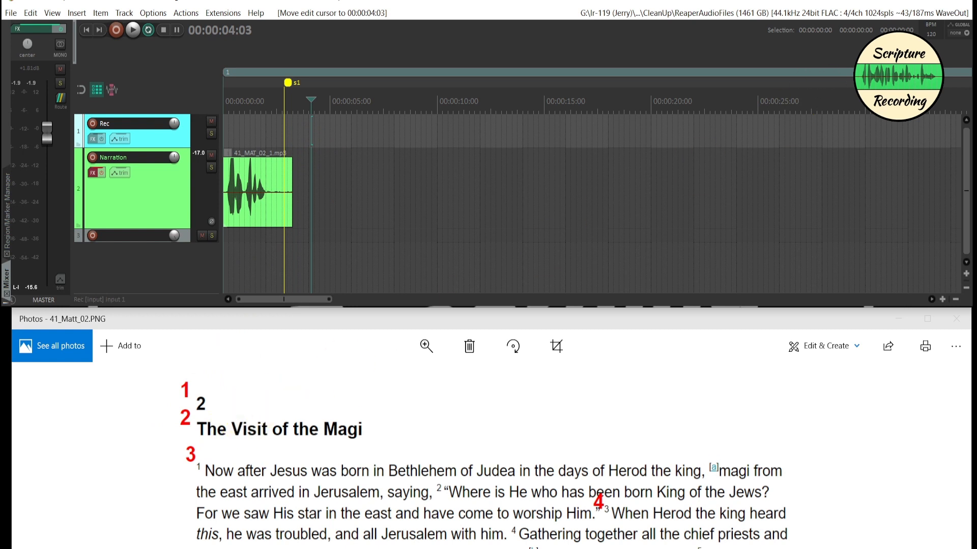
drag(515, 84, 362, 218)
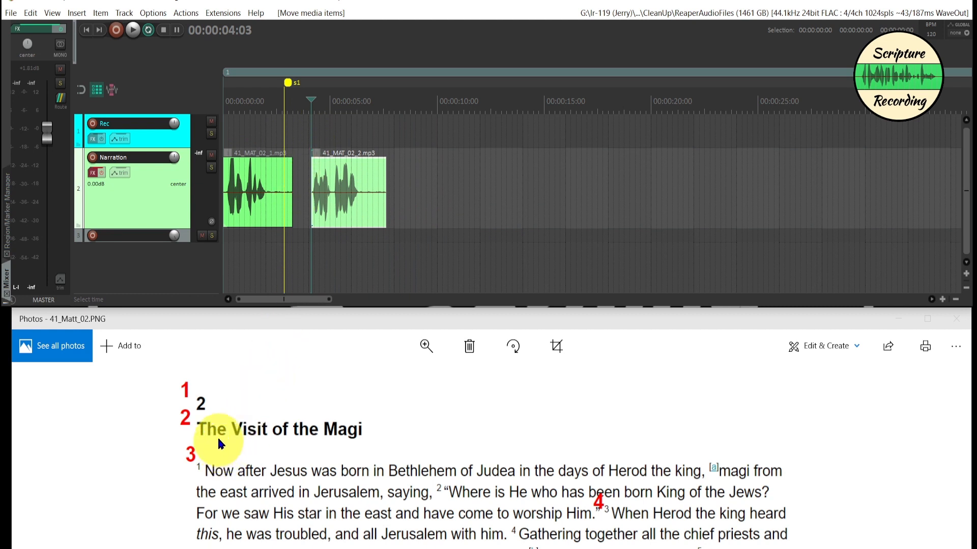
Play the second clip from just before its start to check its narration against the passage heading.
click(307, 137)
key(space)
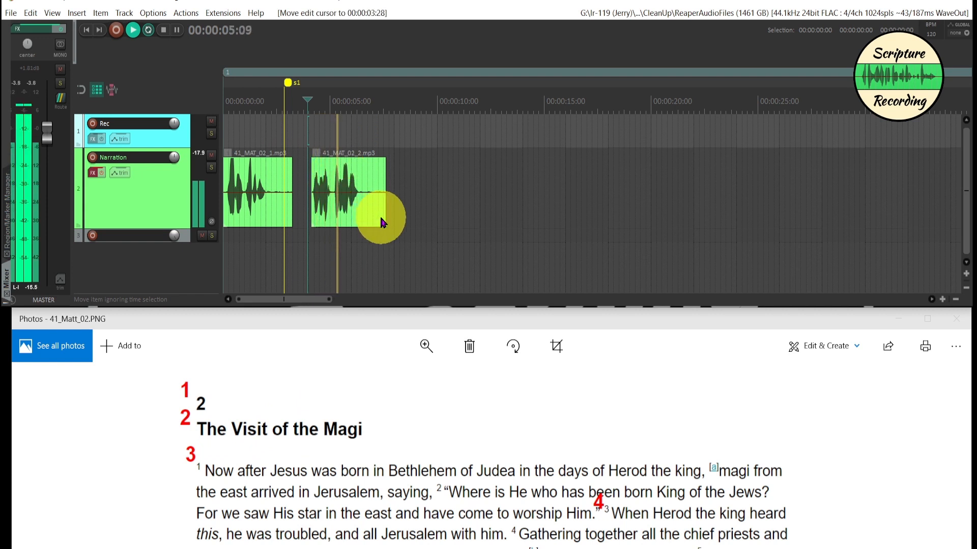
key(space)
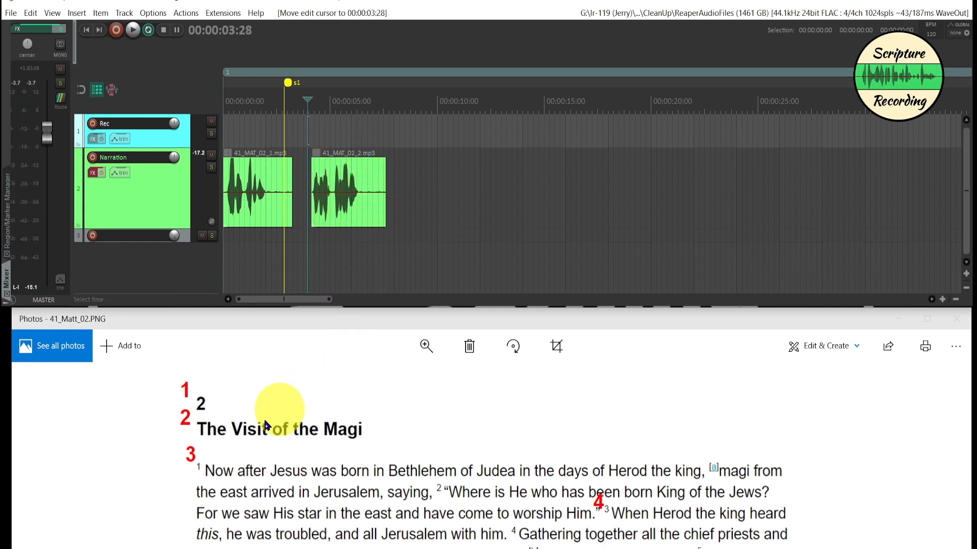
Check the next verse in the passage image and add a marker named 1 at 00:00:06:29, near the second clip's end.
click(342, 439)
scroll(338, 400, down, 2)
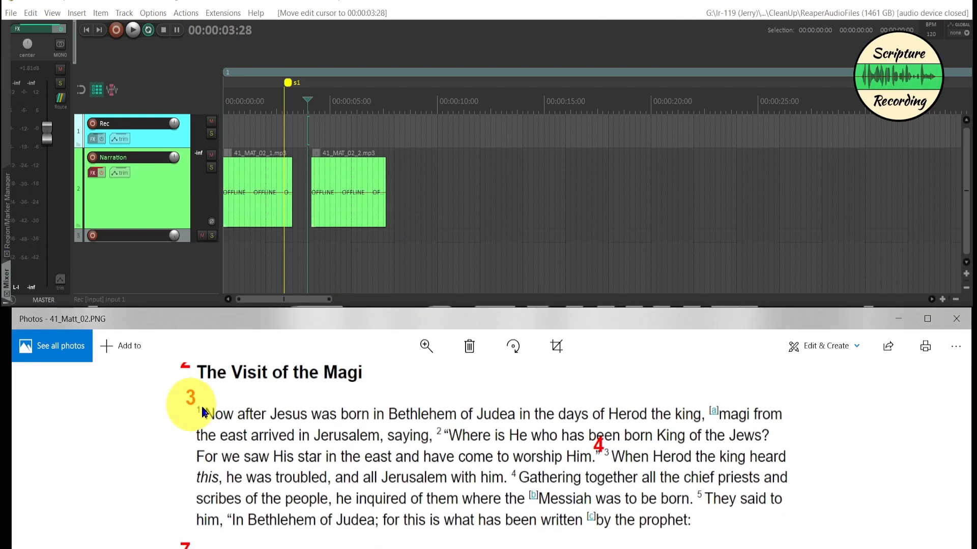
click(372, 140)
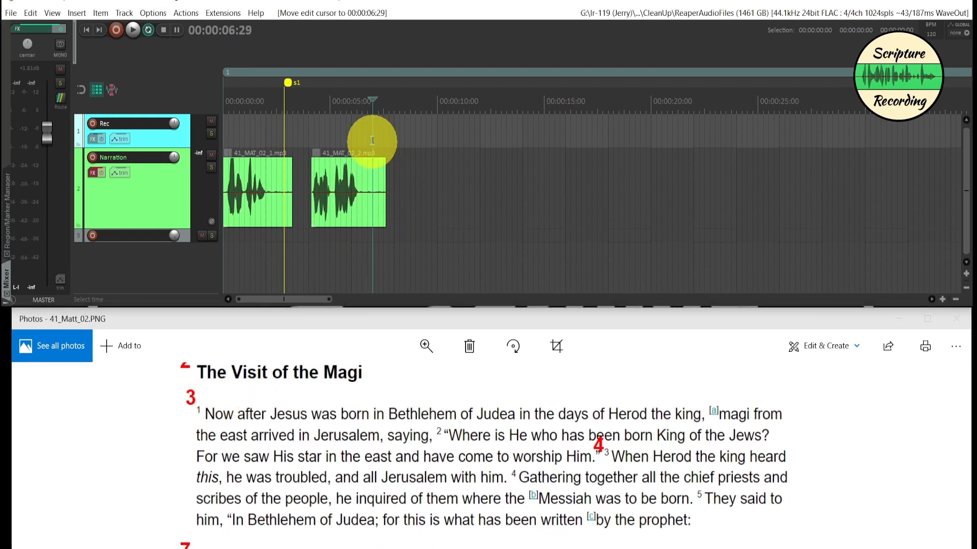
key(shift+m)
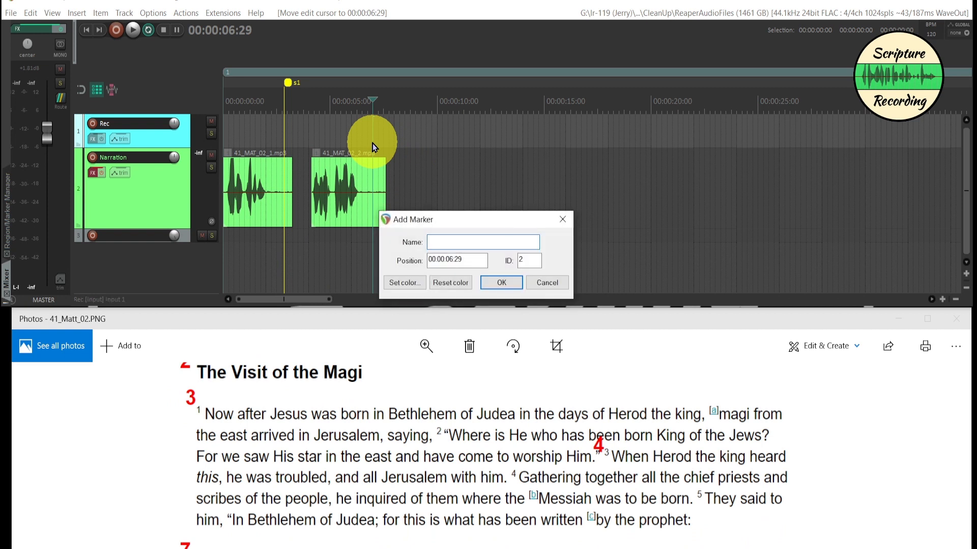
text(1)
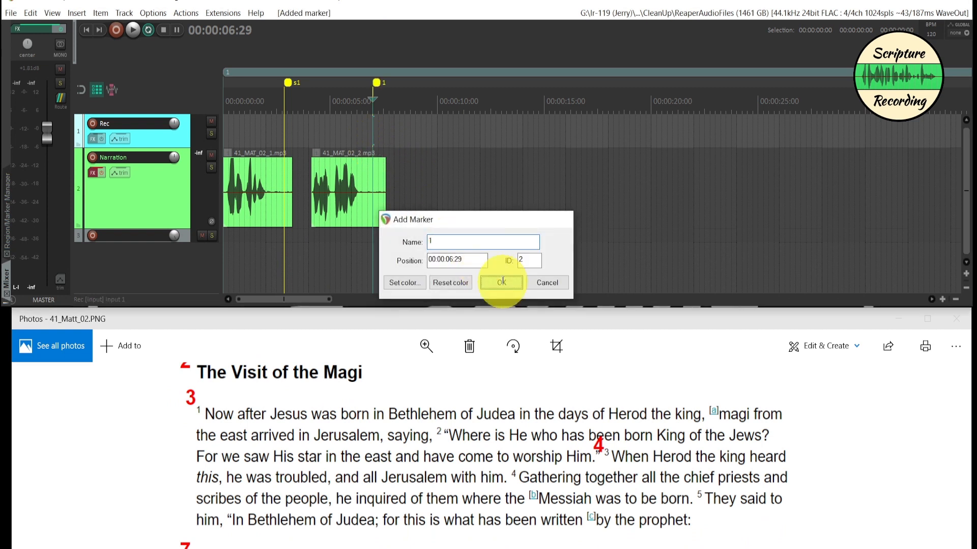
click(500, 283)
Place 41_MAT_02_3.mp3 on the Narration track so it starts at 00:00:08:13, after the second clip.
drag(356, 142, 410, 177)
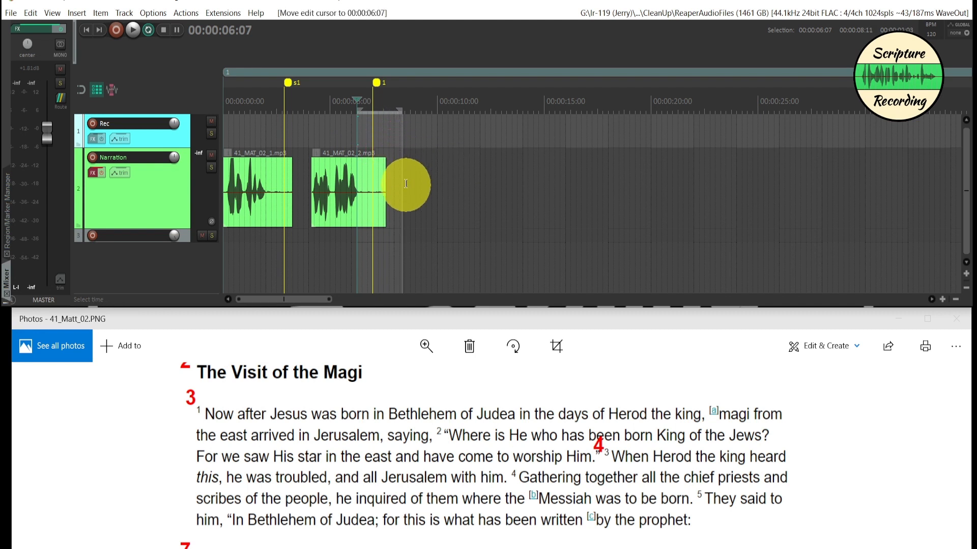
click(403, 190)
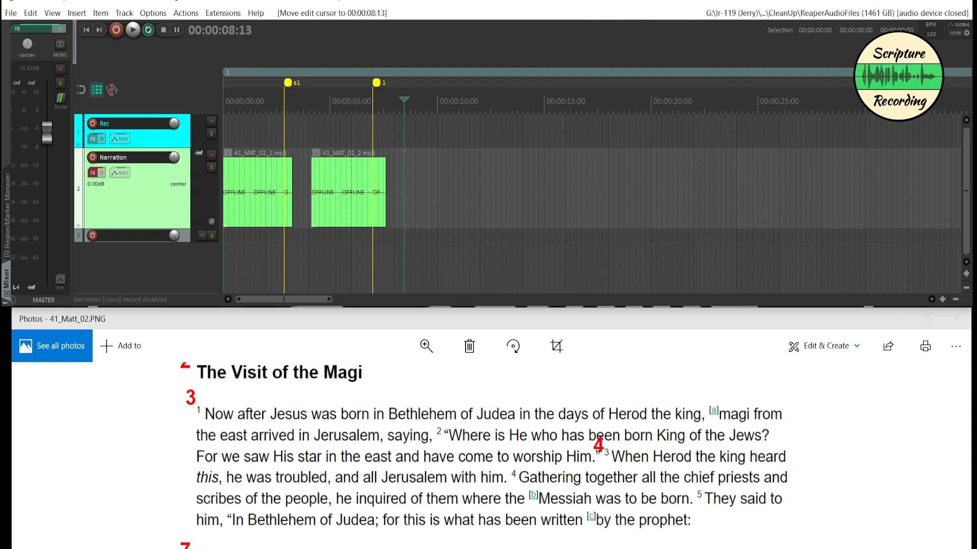
drag(1, 189, 465, 213)
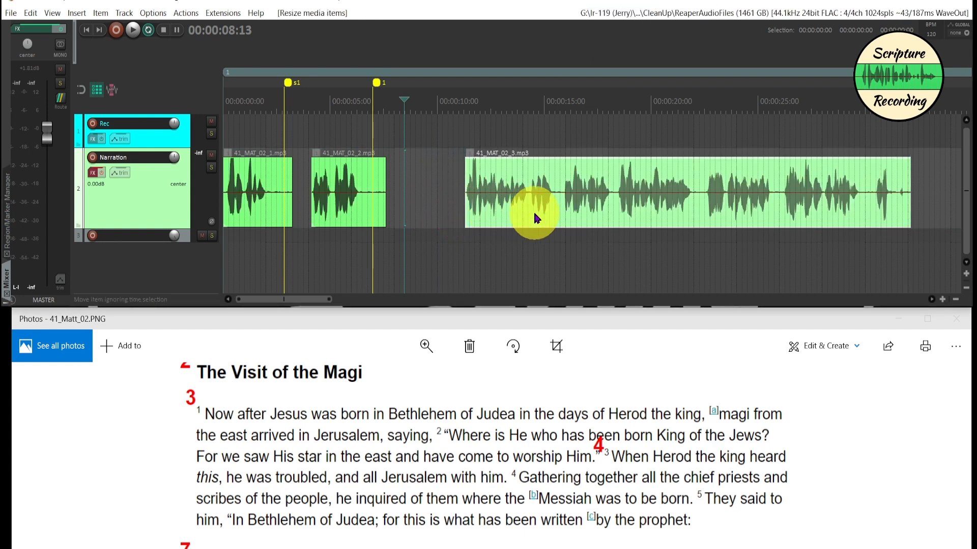
drag(529, 209, 468, 218)
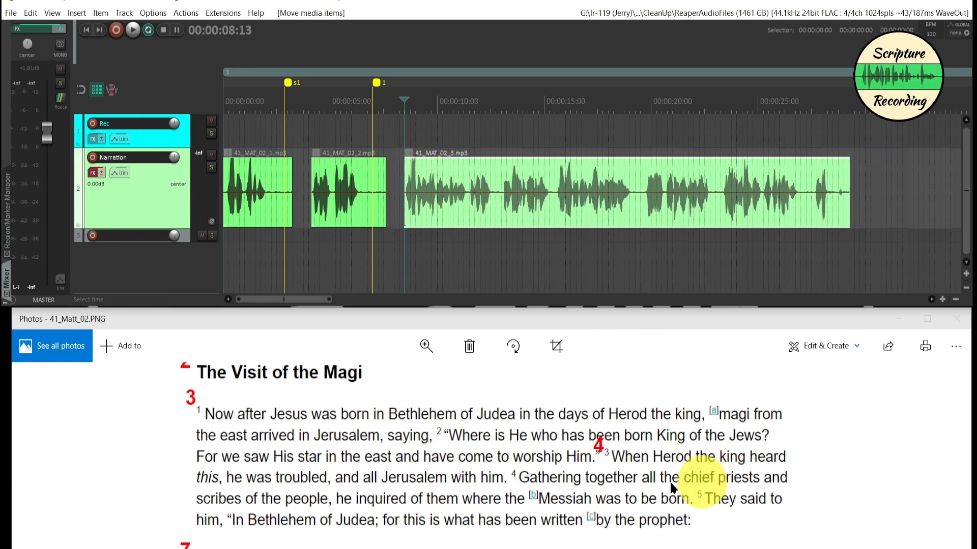
Start playback just before the third clip and move marker 1 to the end of the second clip.
click(402, 134)
key(space)
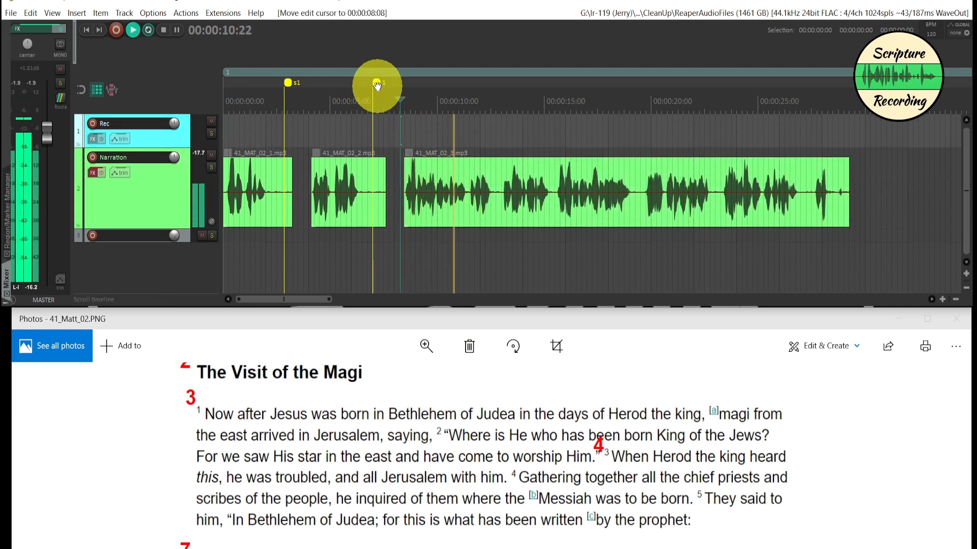
drag(377, 87, 390, 89)
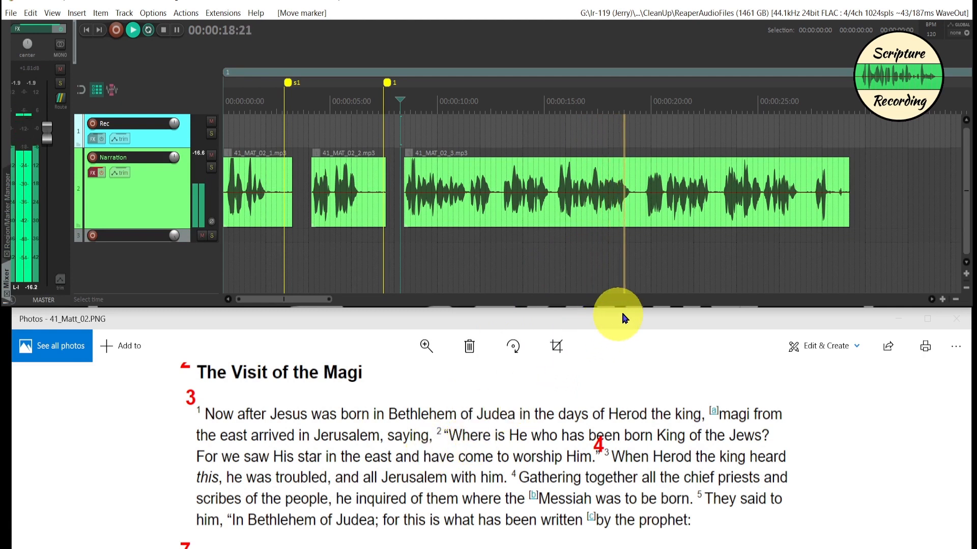
During playback of the third clip, add markers named 2 at 00:00:19:04 and 3 at 00:00:27:11.
key(shift+m)
text(2)
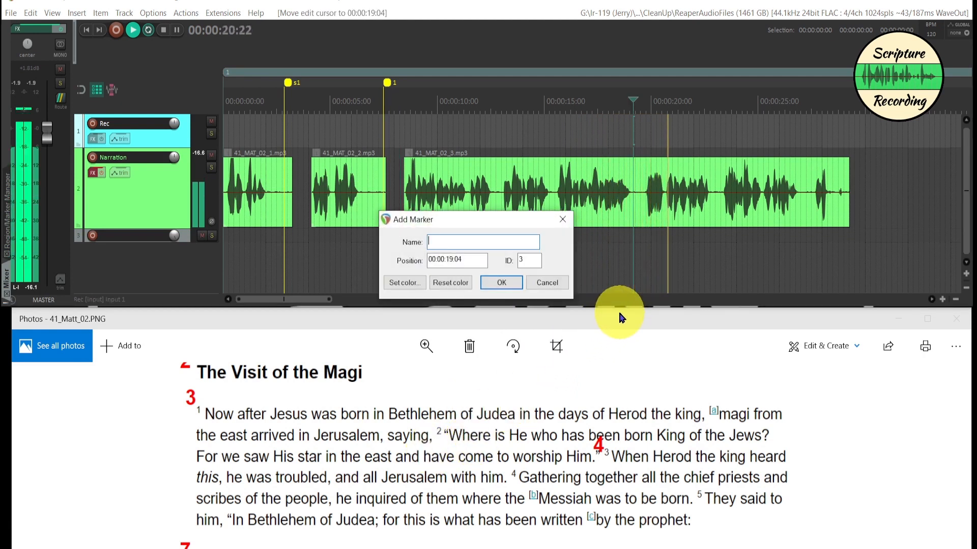
key(Return)
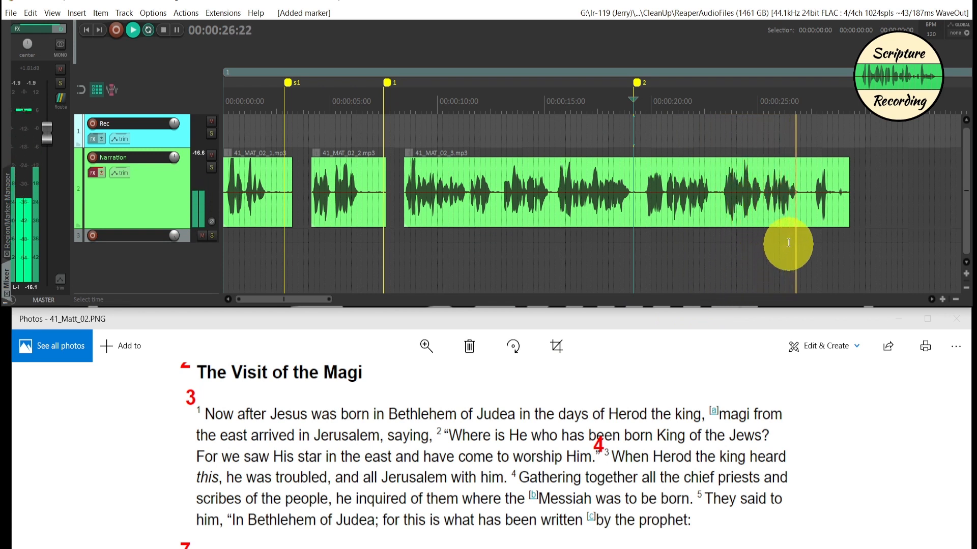
key(shift+m)
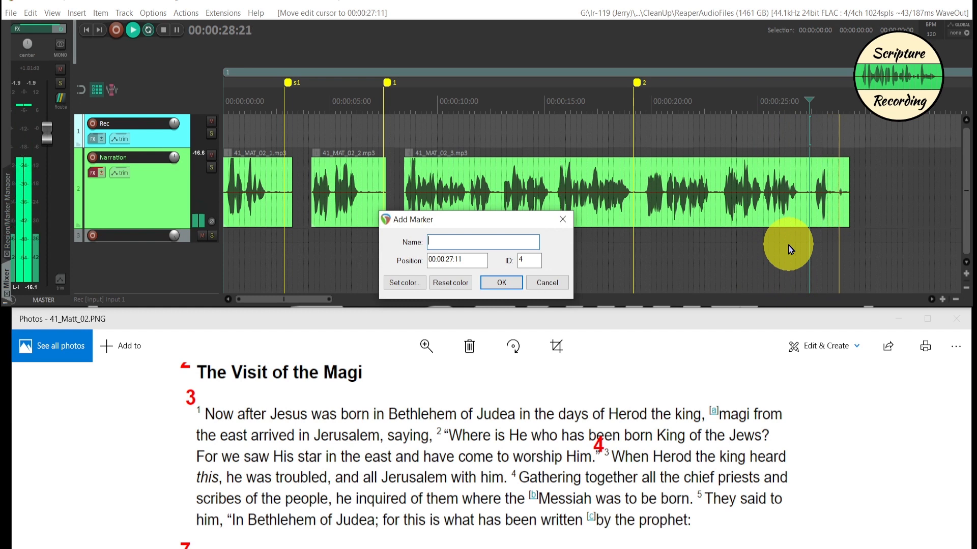
text(3)
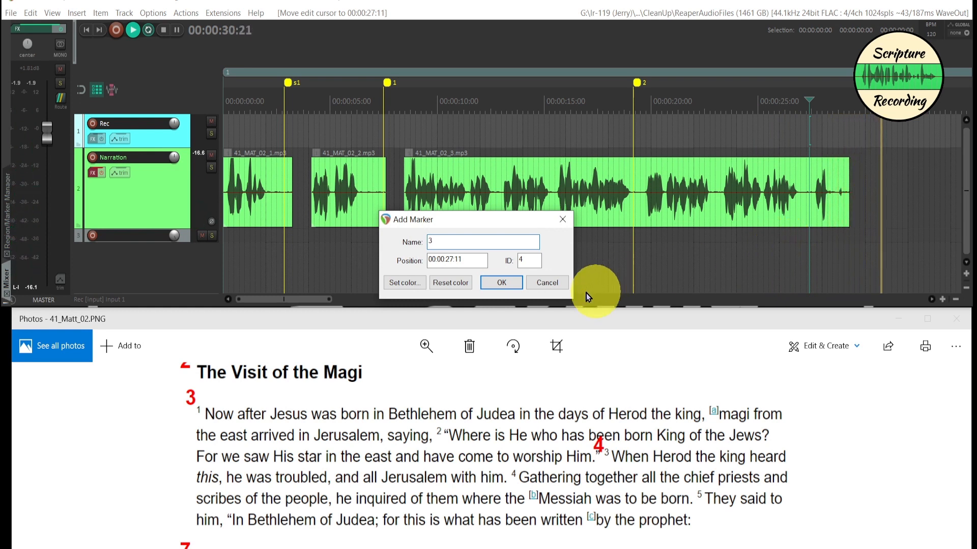
click(501, 283)
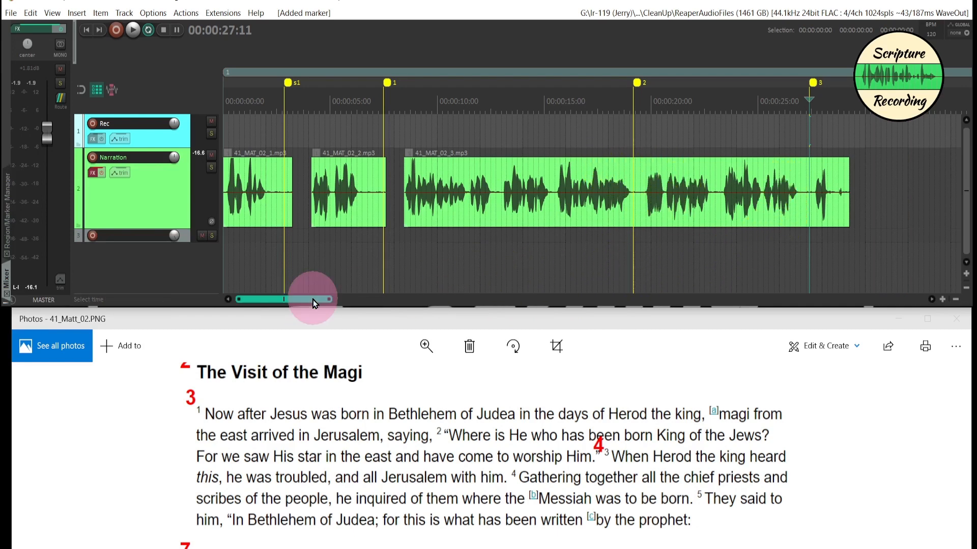
Play the end of the third clip from 00:00:27:03, just before marker 3.
drag(313, 300, 350, 300)
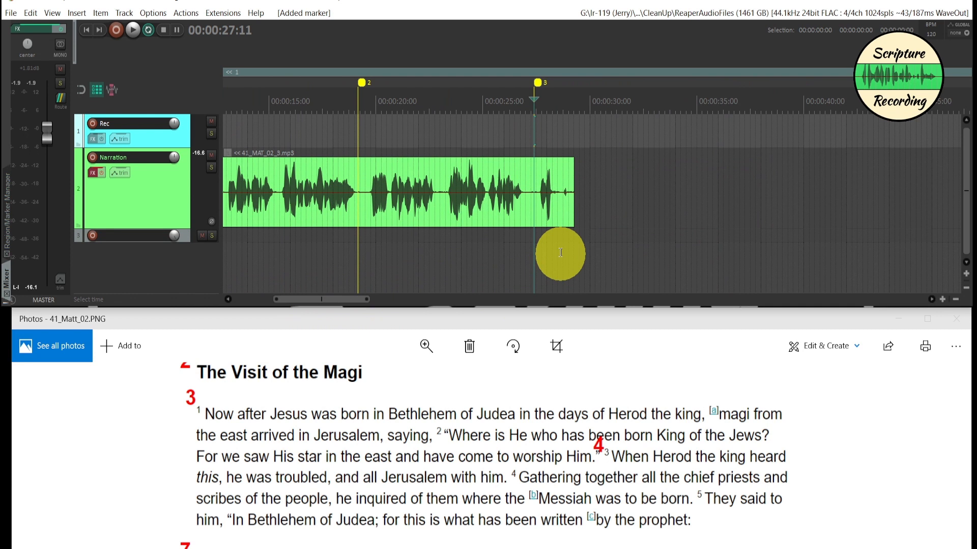
click(496, 145)
click(541, 224)
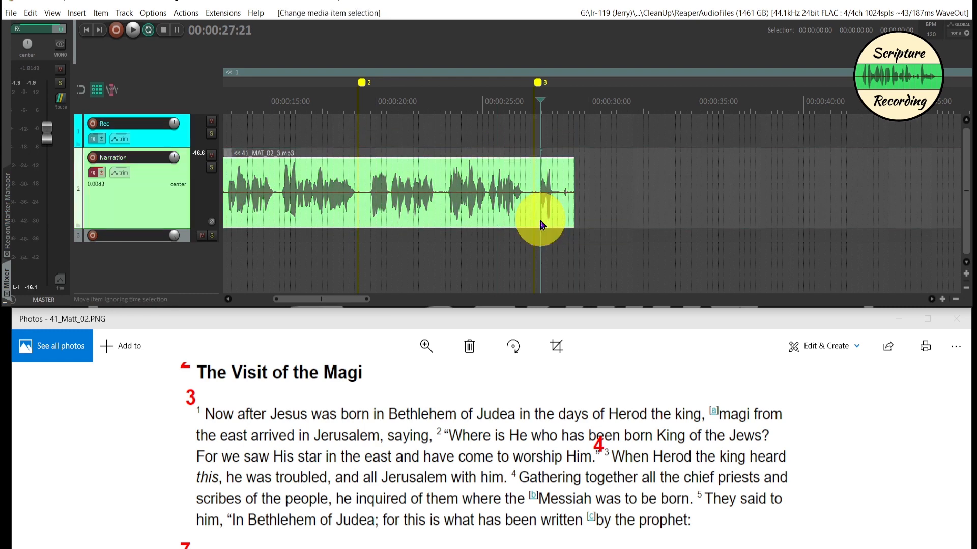
click(529, 219)
key(space)
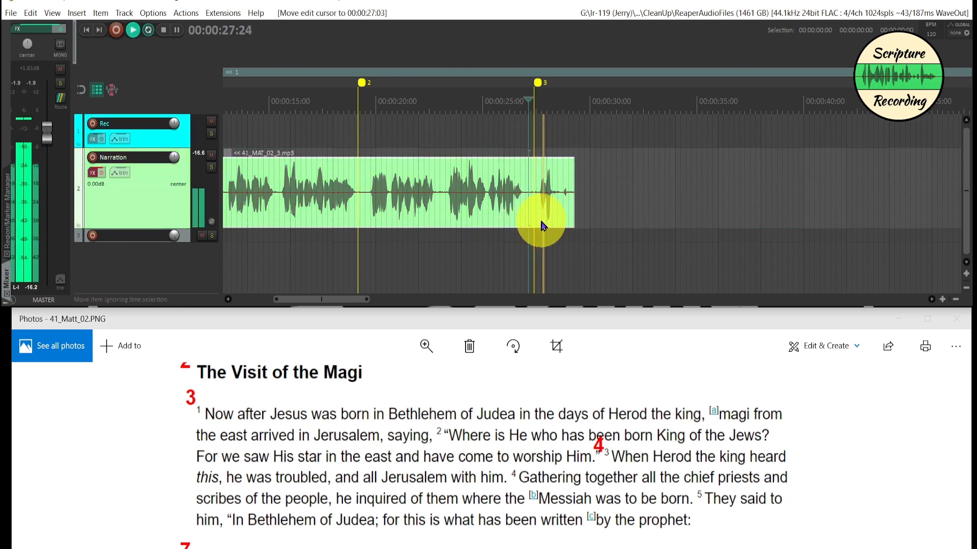
Stop playback, move marker 3 to 00:00:27:03 and trim the end of the third clip to just after that marker.
key(space)
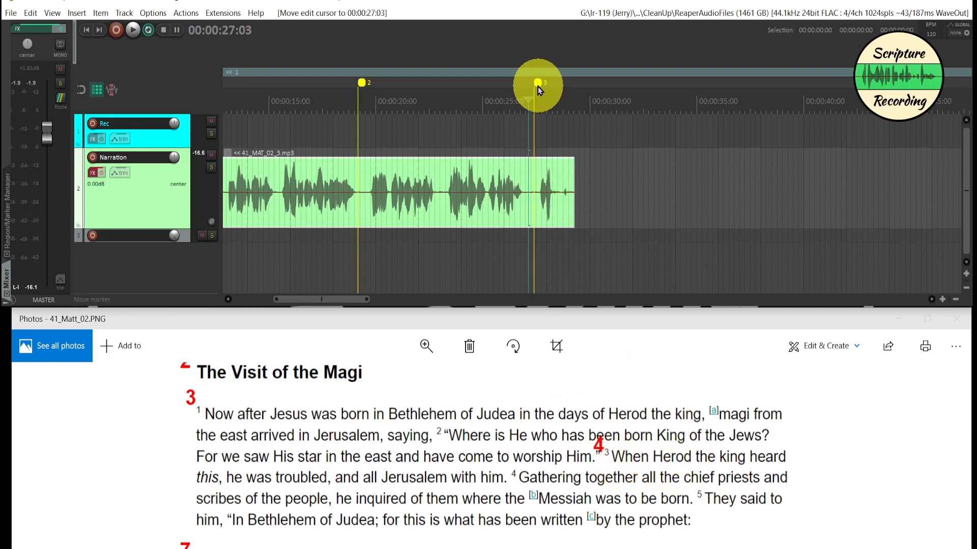
drag(536, 84, 529, 93)
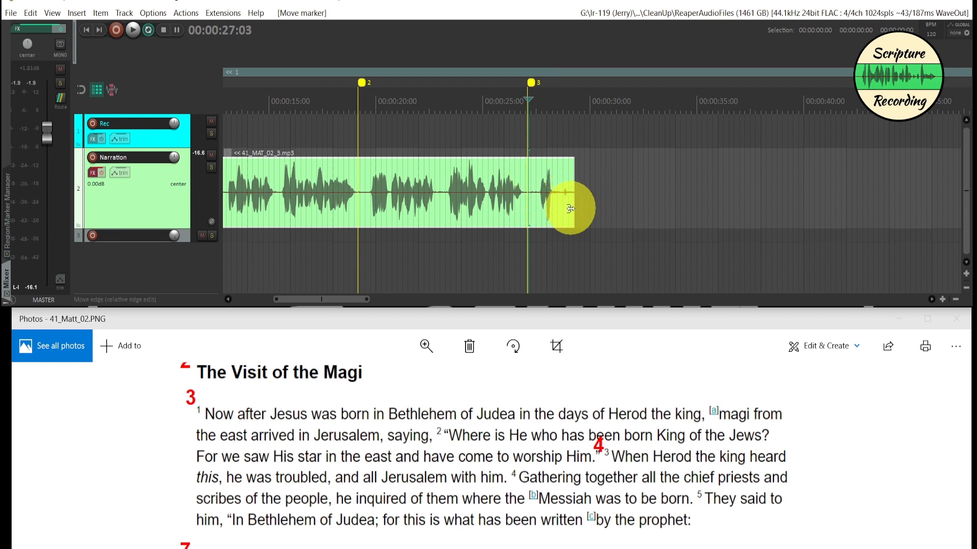
drag(570, 208, 534, 224)
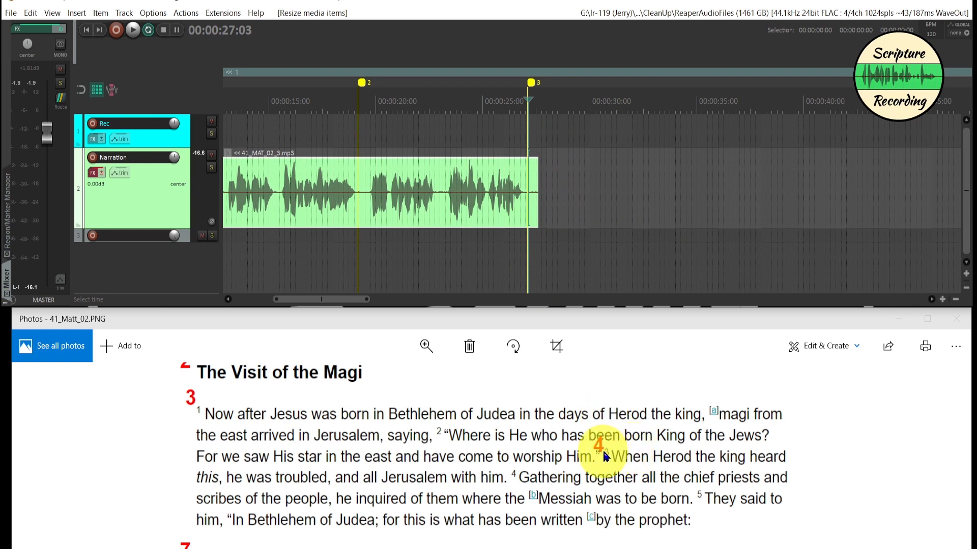
Place 41_MAT_02_4.mp3 on the Narration track directly after the trimmed third clip.
click(624, 431)
scroll(626, 430, down, 2)
scroll(624, 429, down, 2)
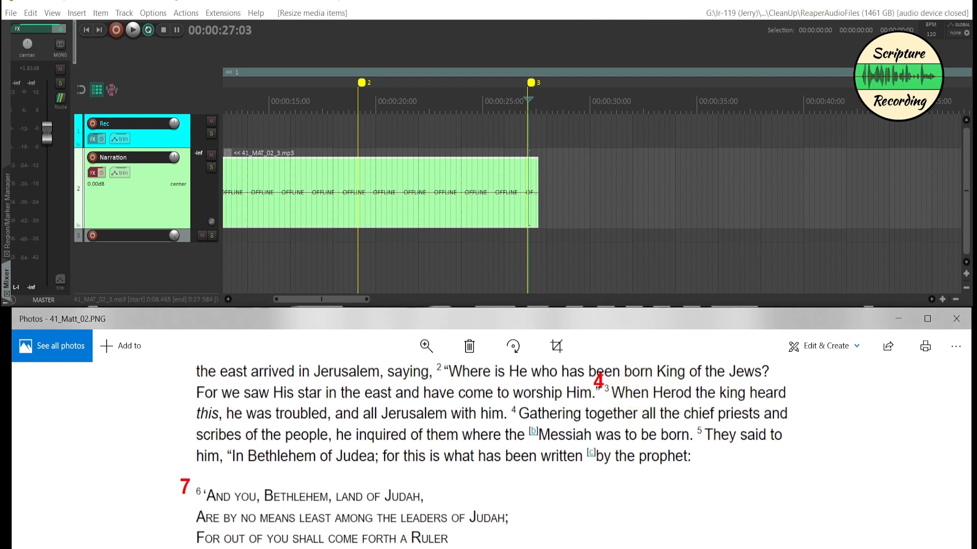
drag(976, 203, 574, 215)
drag(632, 207, 597, 208)
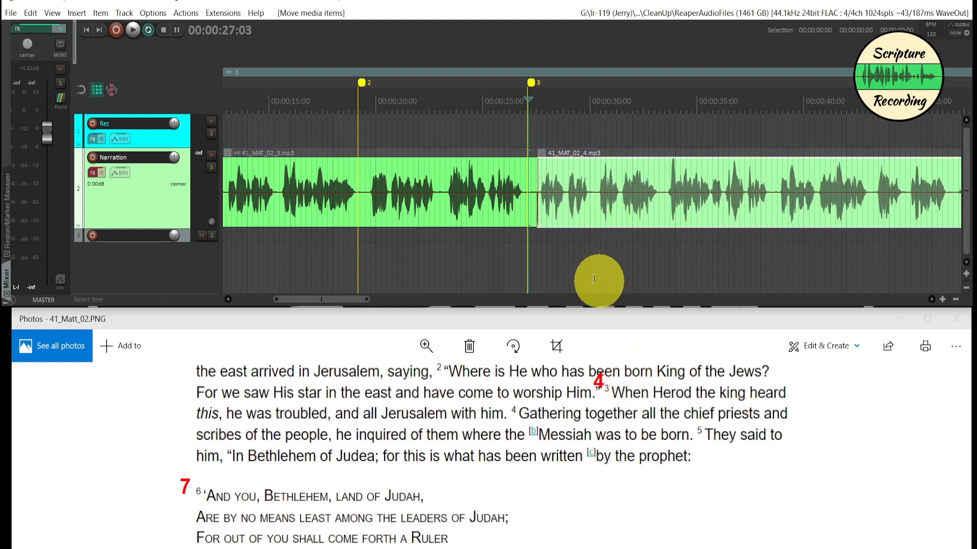
Check the script for the correction marked 32 at "where the Child was" before verse 10.
scroll(577, 257, up, 2)
scroll(577, 258, down, 4)
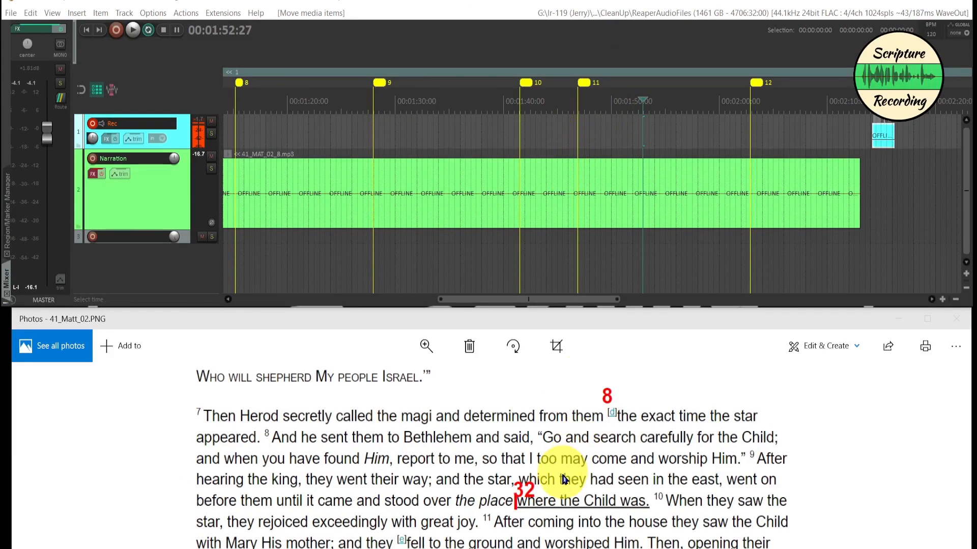
click(613, 480)
scroll(608, 408, down, 1)
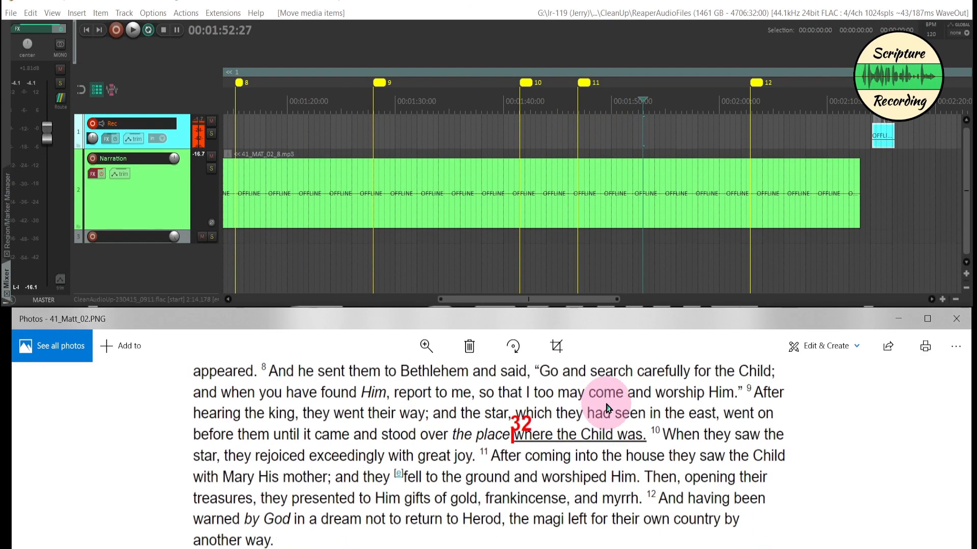
scroll(608, 408, up, 1)
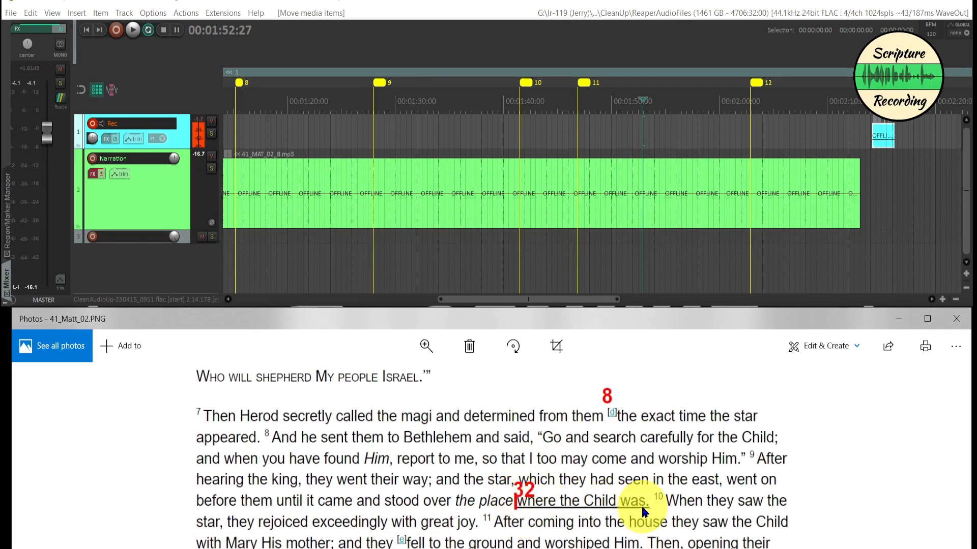
Split 41_MAT_02_8.mp3 at 00:01:39:26 and trim the start of the second part to just before marker 10.
click(515, 213)
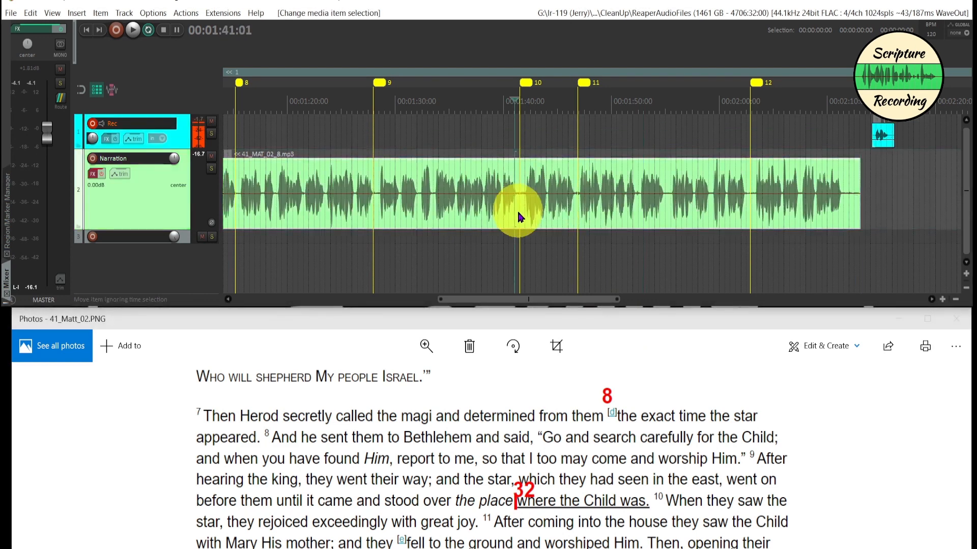
scroll(498, 230, up, 3)
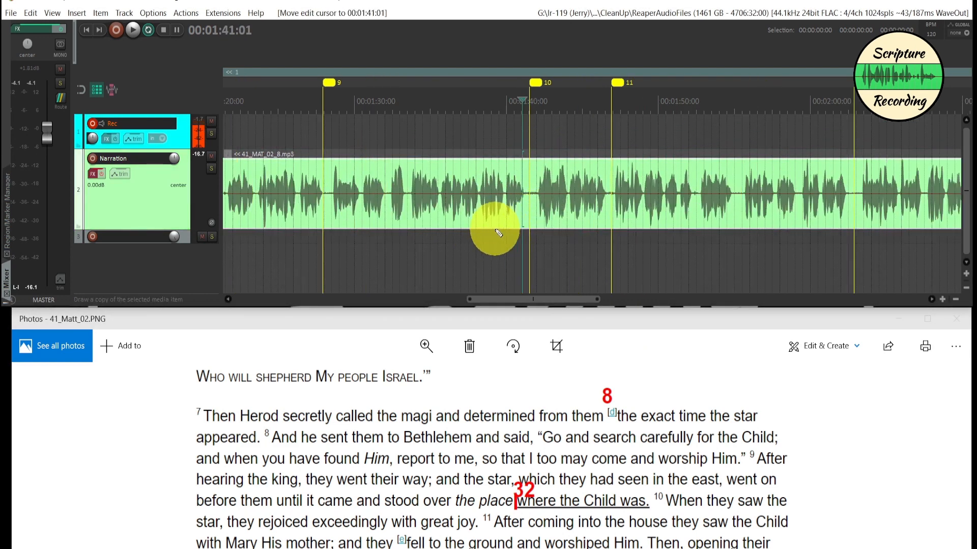
click(506, 141)
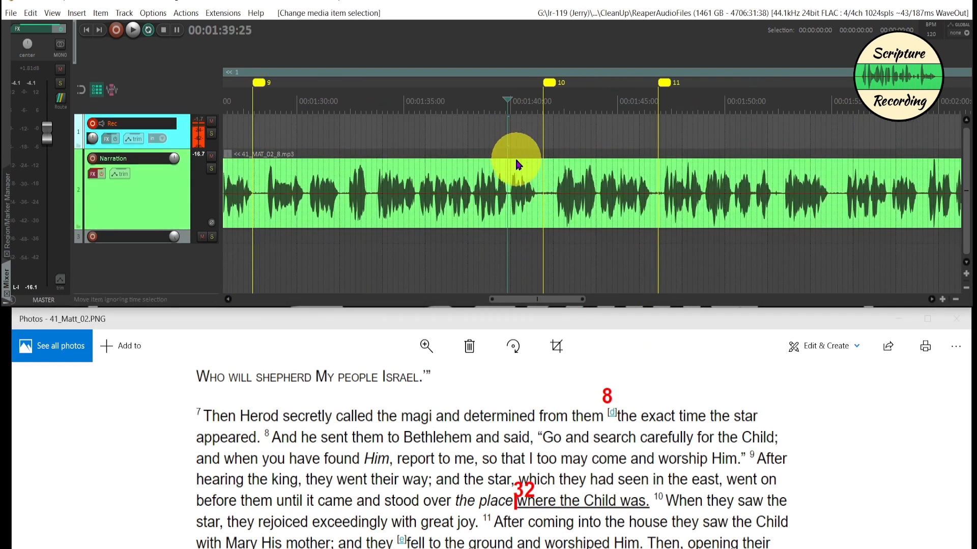
key(space)
key(space)
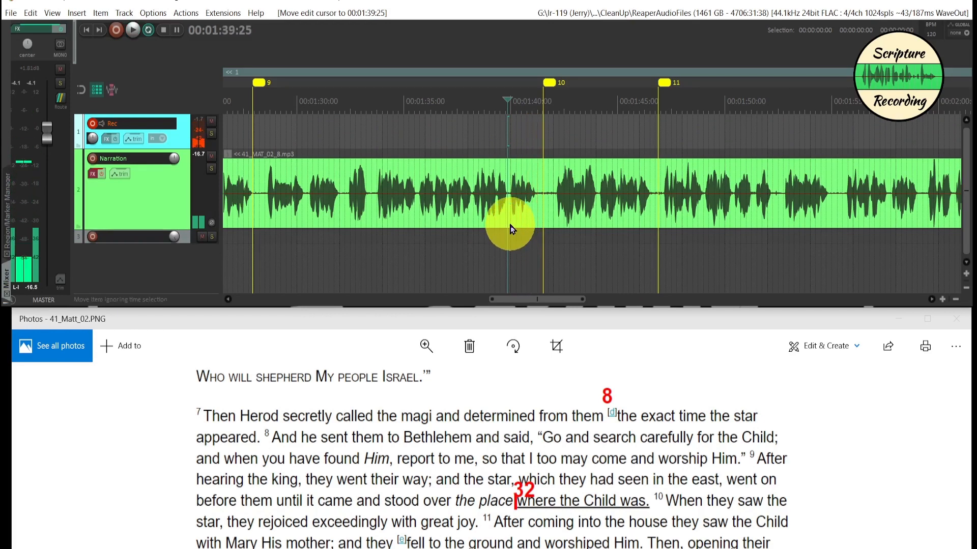
click(507, 224)
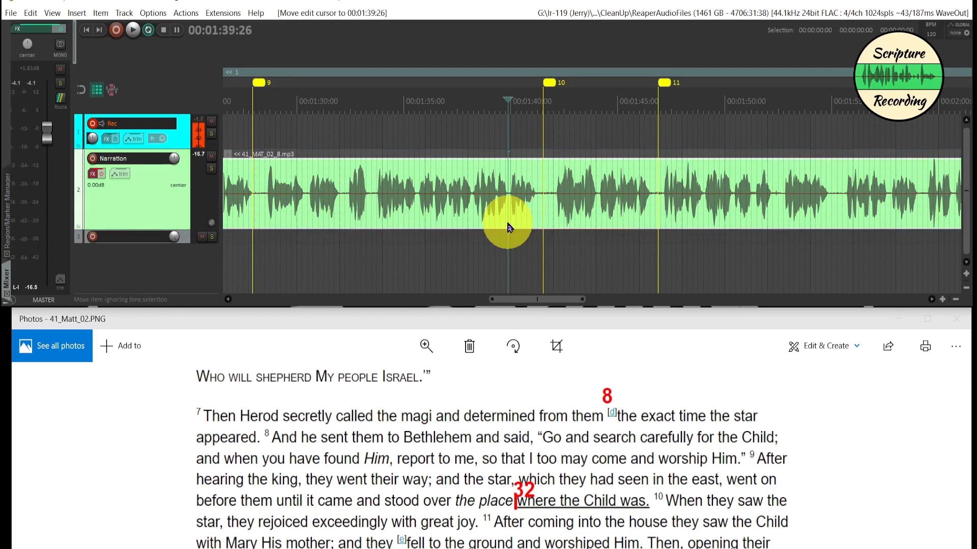
key(s)
drag(510, 222, 539, 222)
Move the re-recorded phrase from the Rec track into the Narration gap before marker 10 and trim its end to meet the following clip.
scroll(548, 251, down, 3)
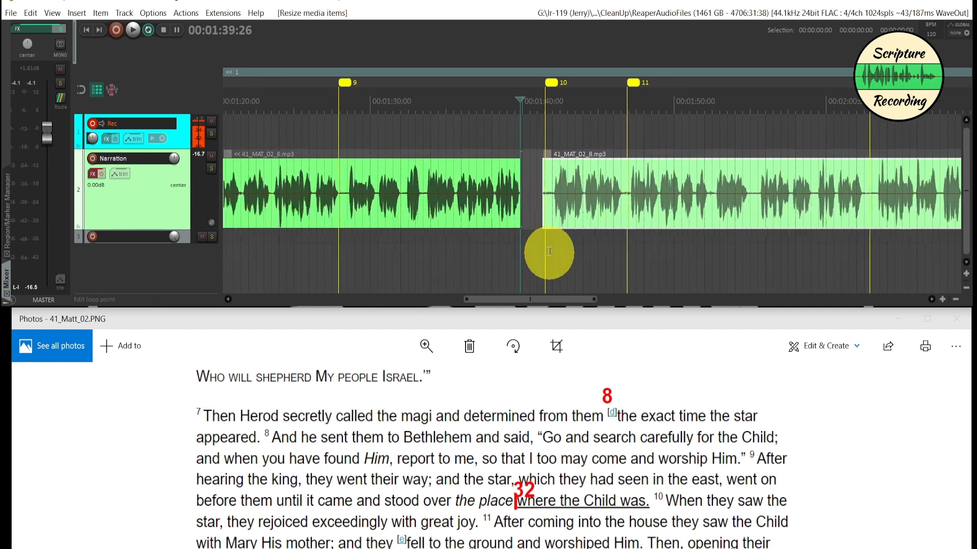
drag(808, 135, 541, 135)
scroll(532, 209, up, 6)
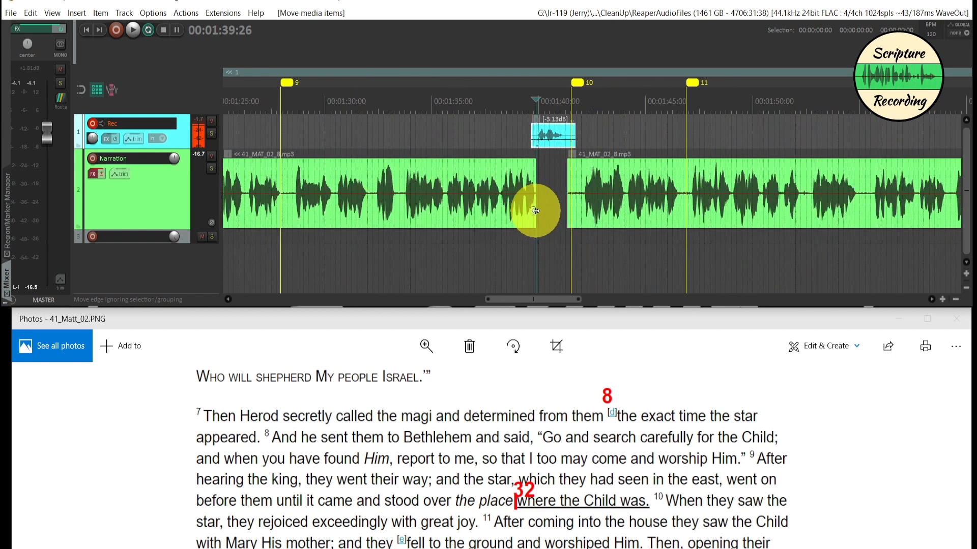
drag(511, 128, 562, 191)
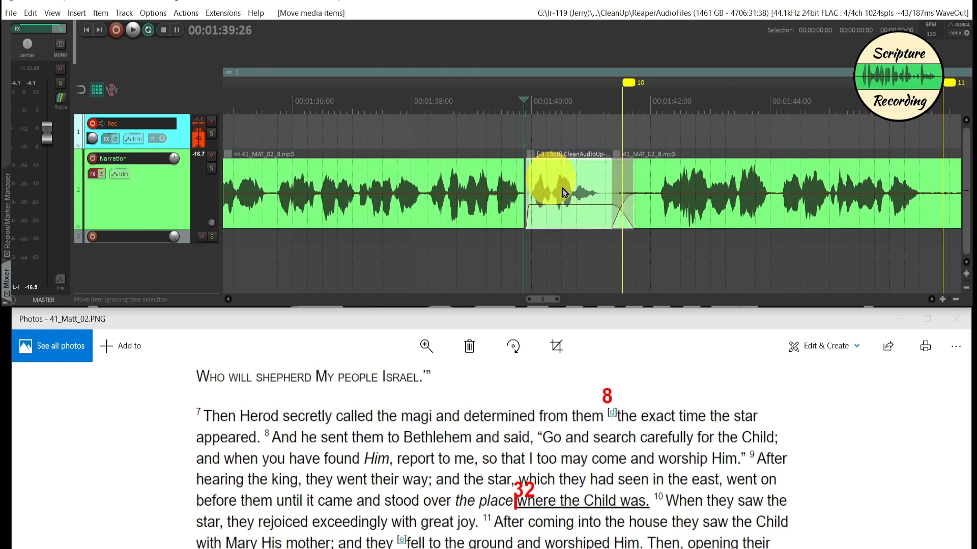
drag(630, 207, 610, 212)
Play the corrected passage from 00:01:37:20 past marker 10 to check the inserted phrase.
click(393, 142)
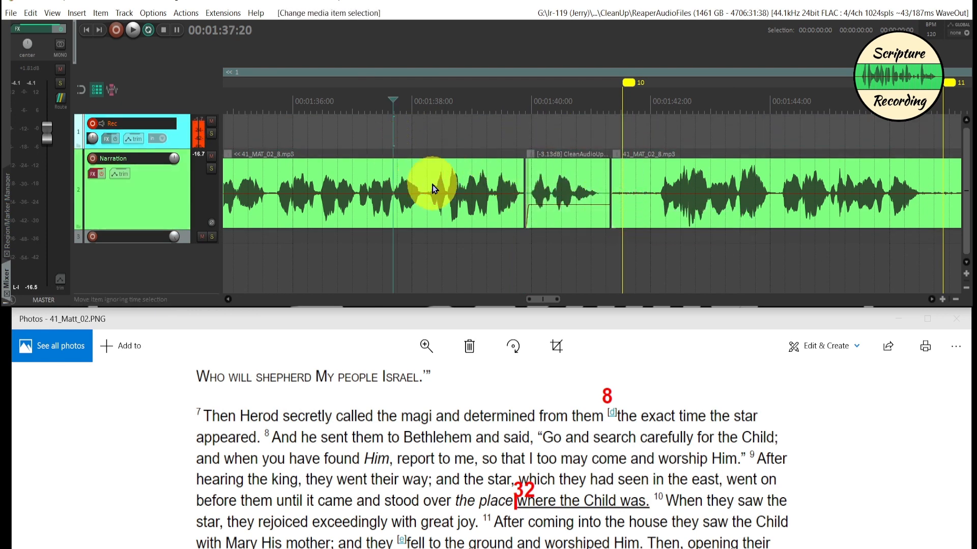
key(space)
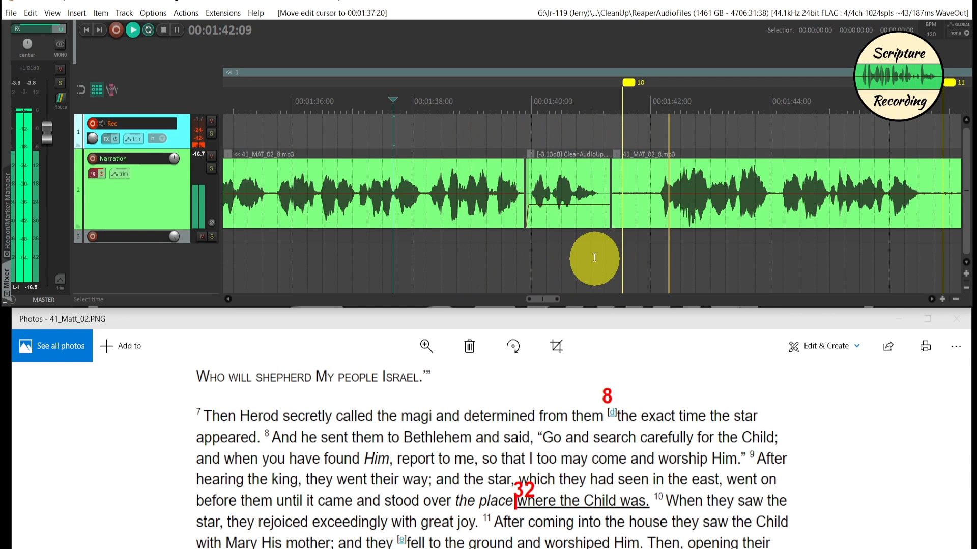
key(space)
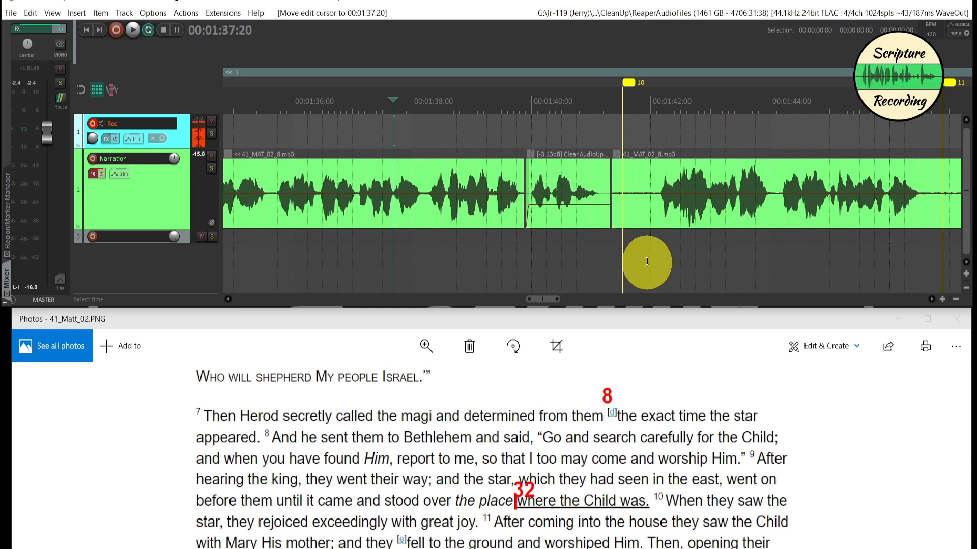
Select the quiet stretch of narration from 00:01:41:15 to 00:01:42:01, starting at marker 10.
scroll(647, 262, down, 3)
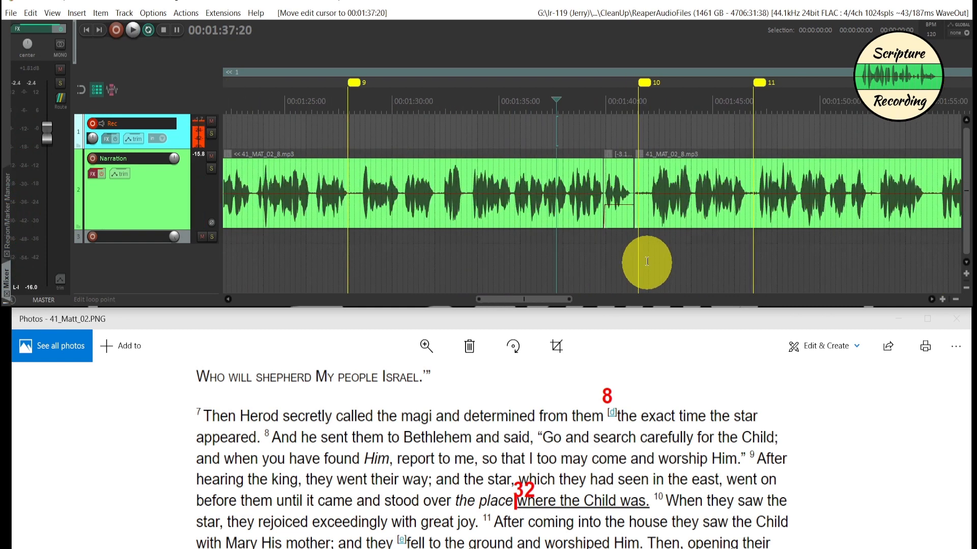
scroll(647, 261, up, 2)
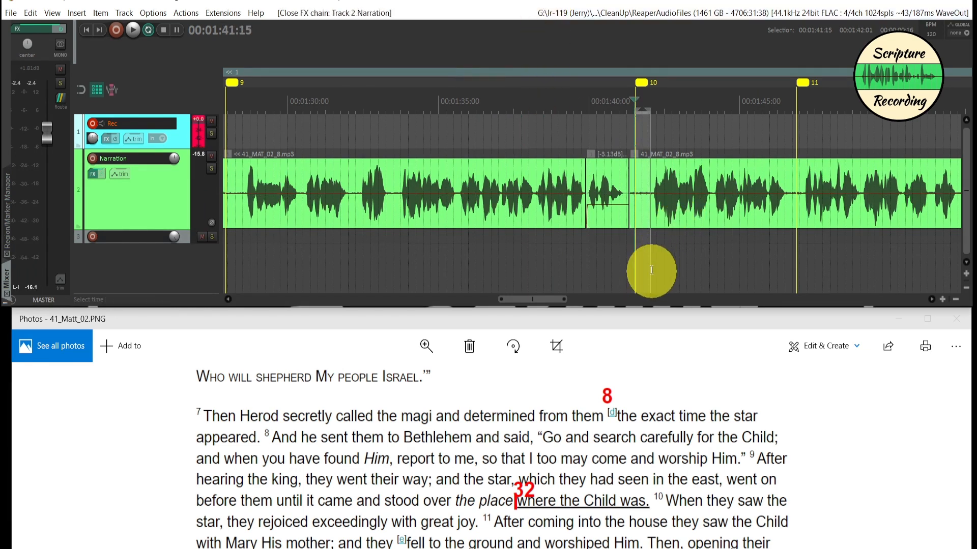
scroll(652, 270, down, 6)
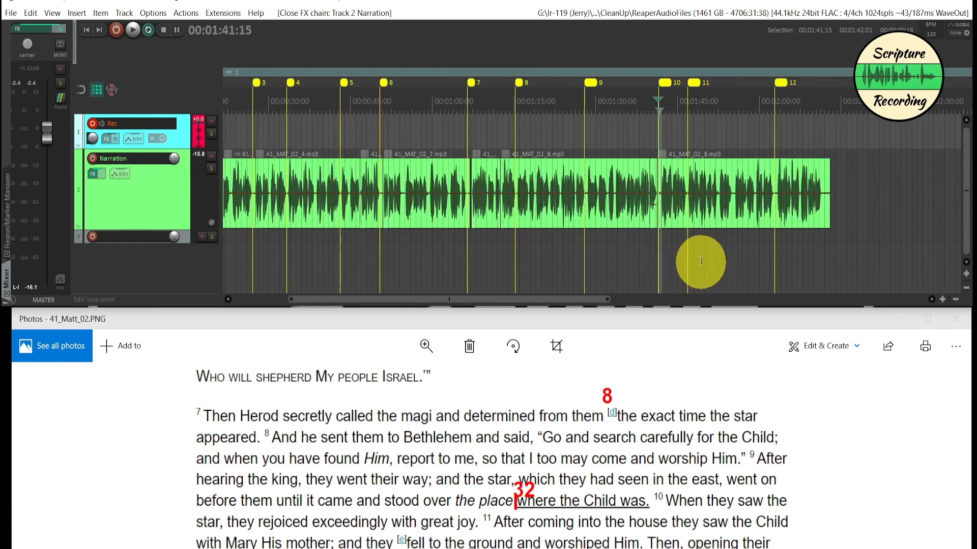
drag(593, 301, 484, 301)
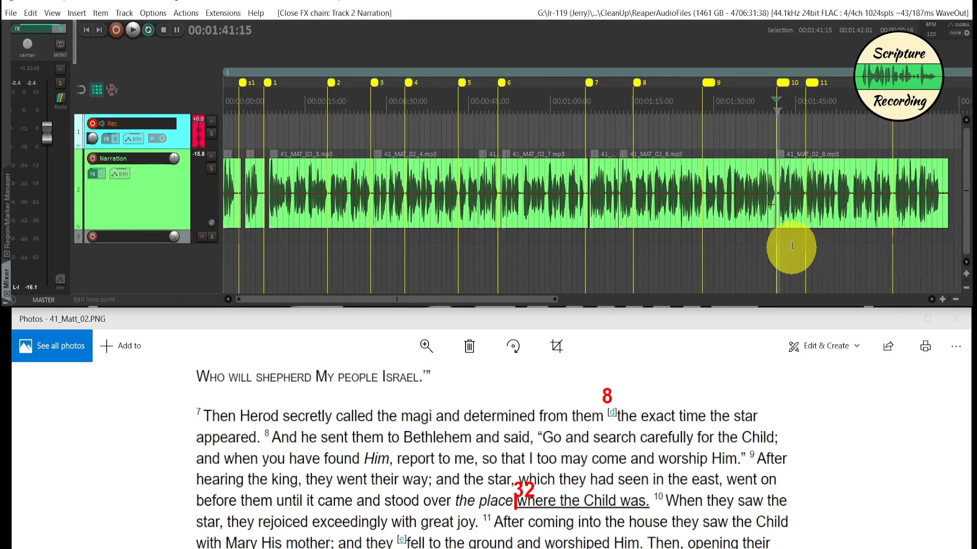
scroll(790, 246, up, 4)
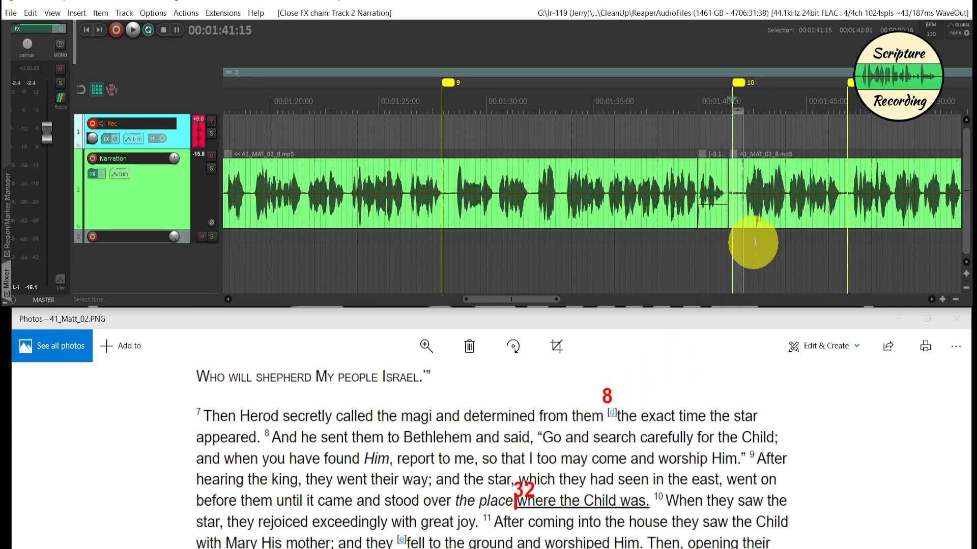
scroll(755, 242, up, 2)
scroll(767, 252, up, 2)
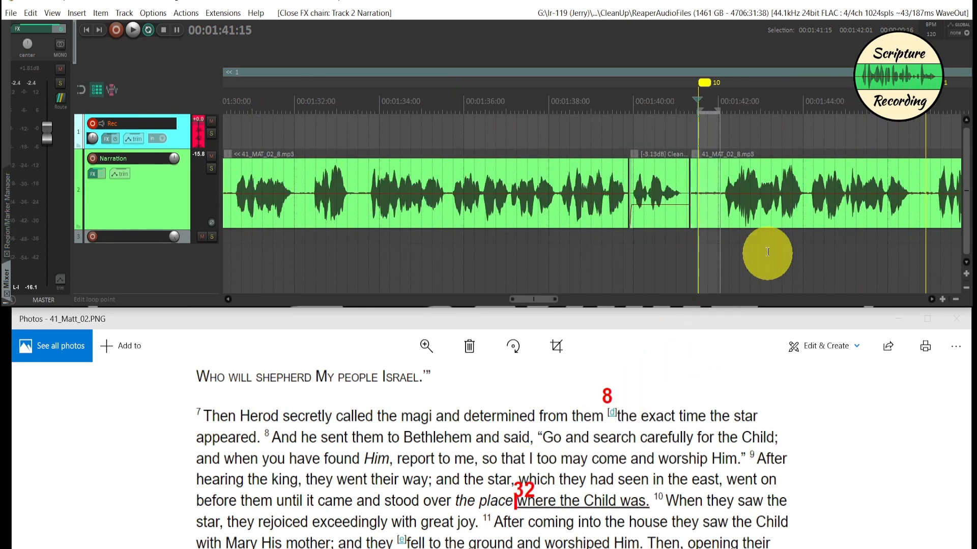
click(714, 251)
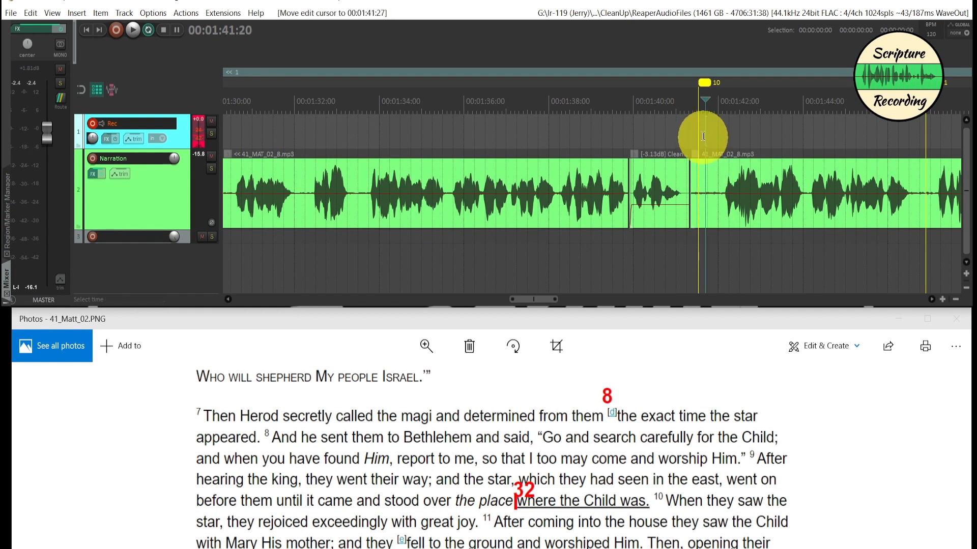
drag(697, 138, 720, 138)
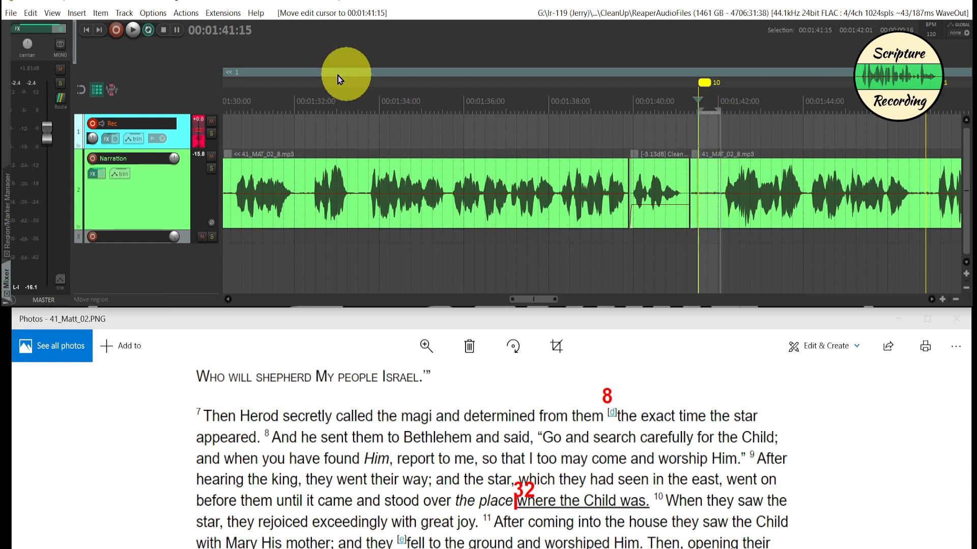
Open the Narration track's effects and play the selection with ReaFir's automatic noise profile building enabled.
click(92, 175)
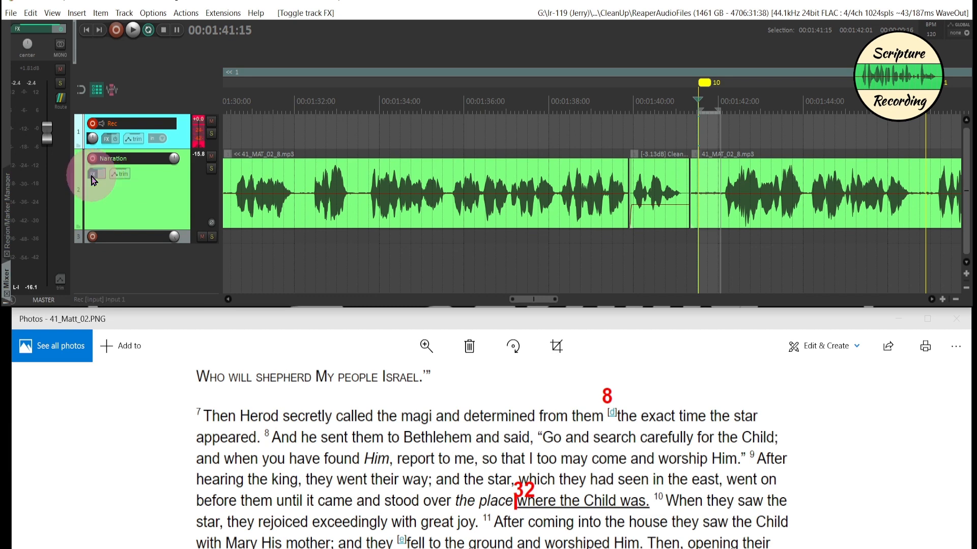
drag(352, 191, 354, 133)
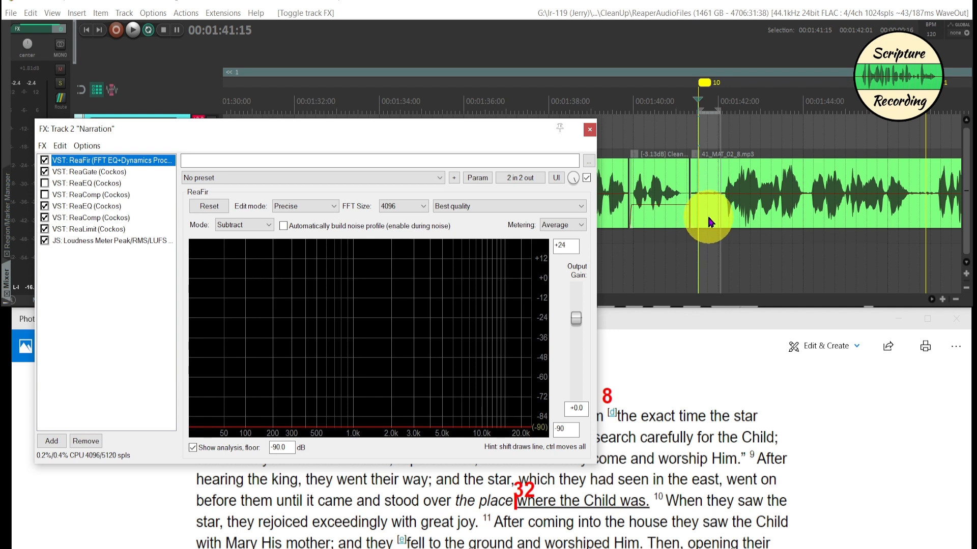
click(282, 225)
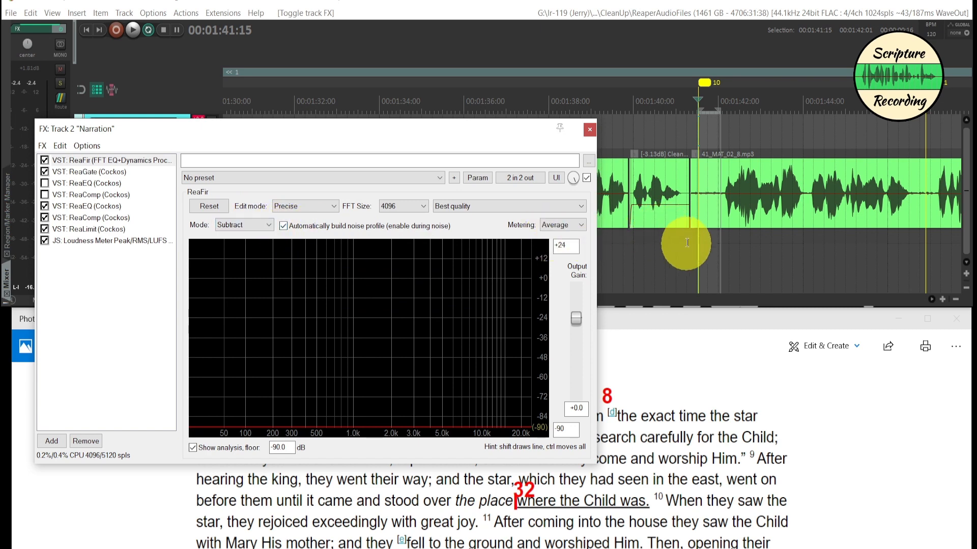
key(space)
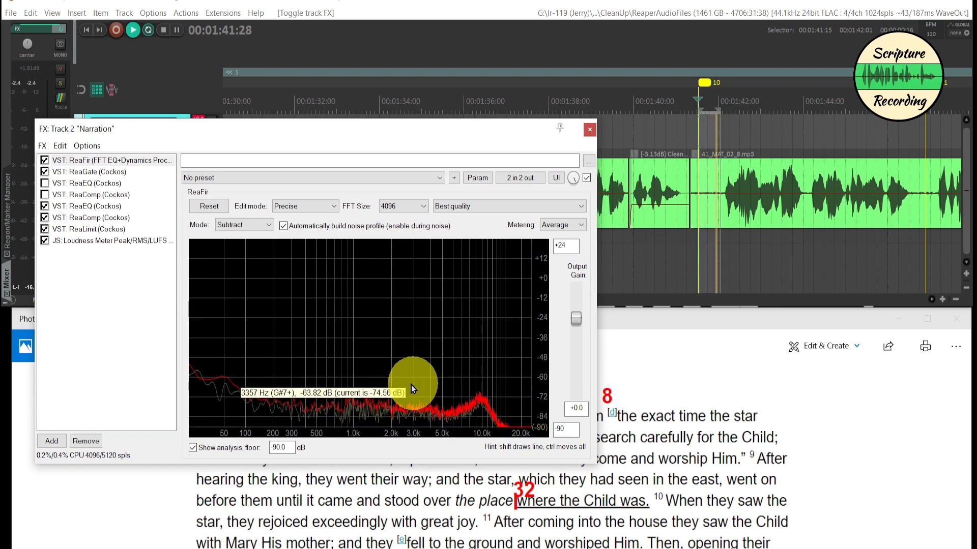
Bypass every Narration effect except ReaFir and end the automatic noise profile capture.
click(44, 172)
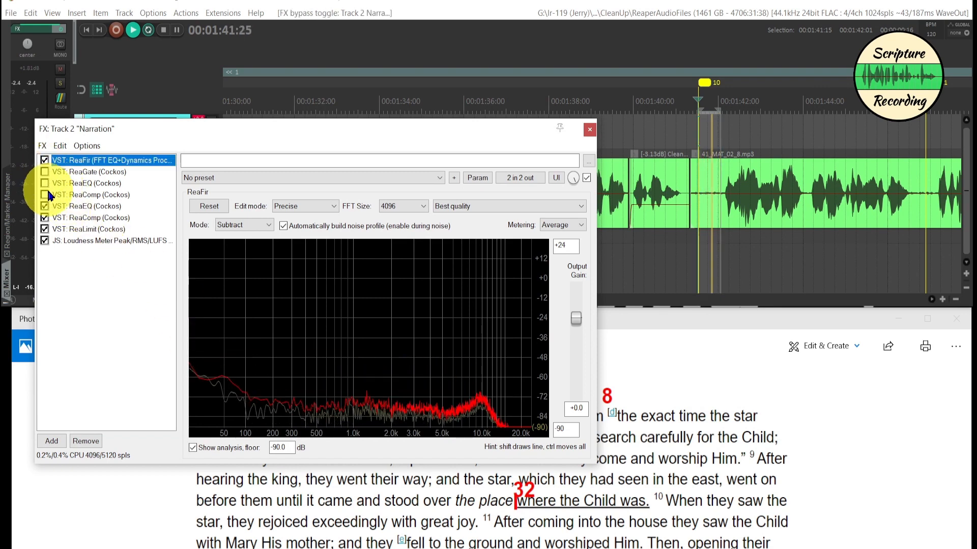
click(44, 206)
click(44, 229)
click(45, 218)
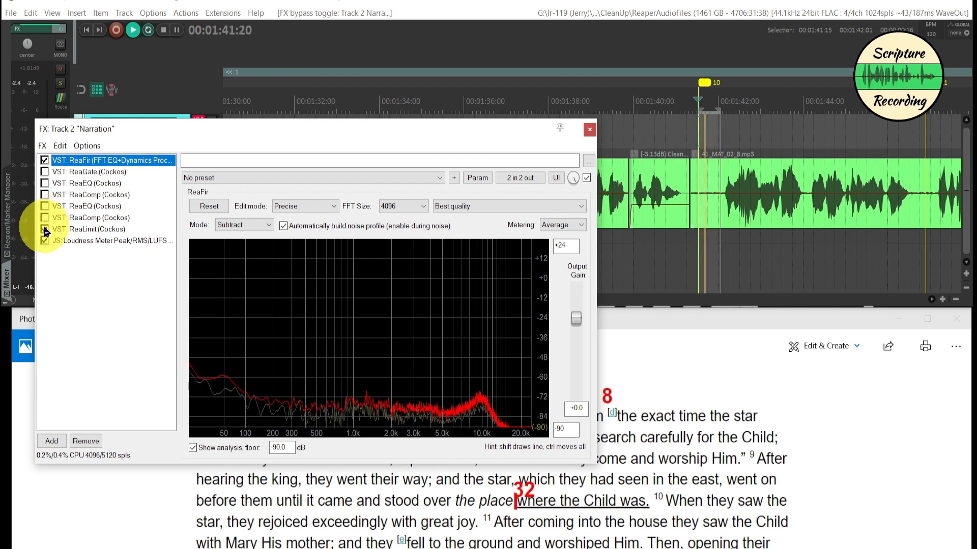
click(45, 241)
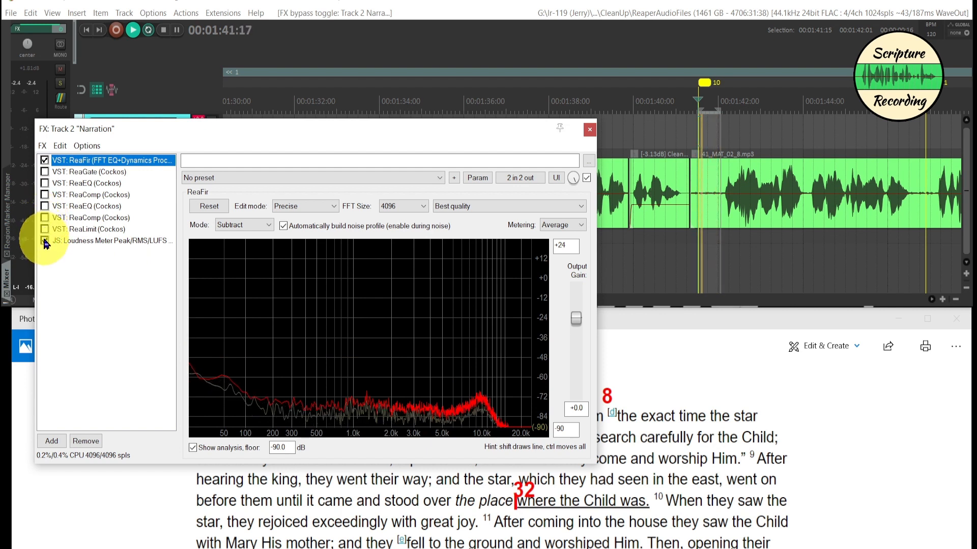
click(283, 226)
key(space)
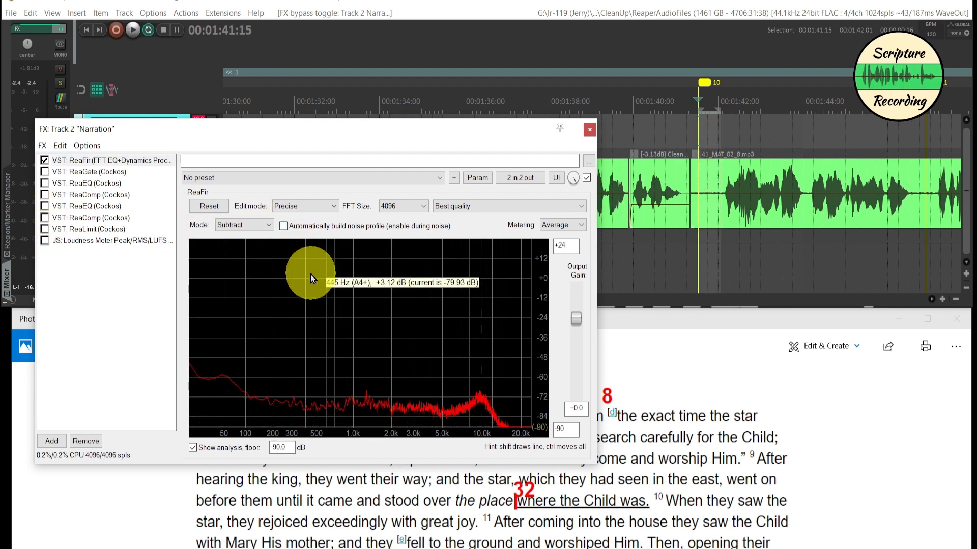
Play the quiet selection at marker 10 while lowering ReaFir's noise profile curve.
key(space)
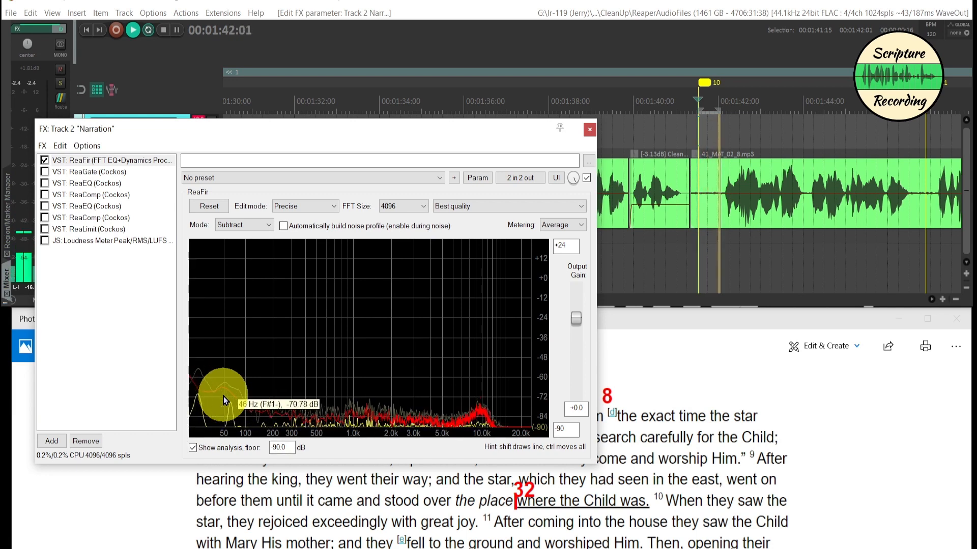
key(space)
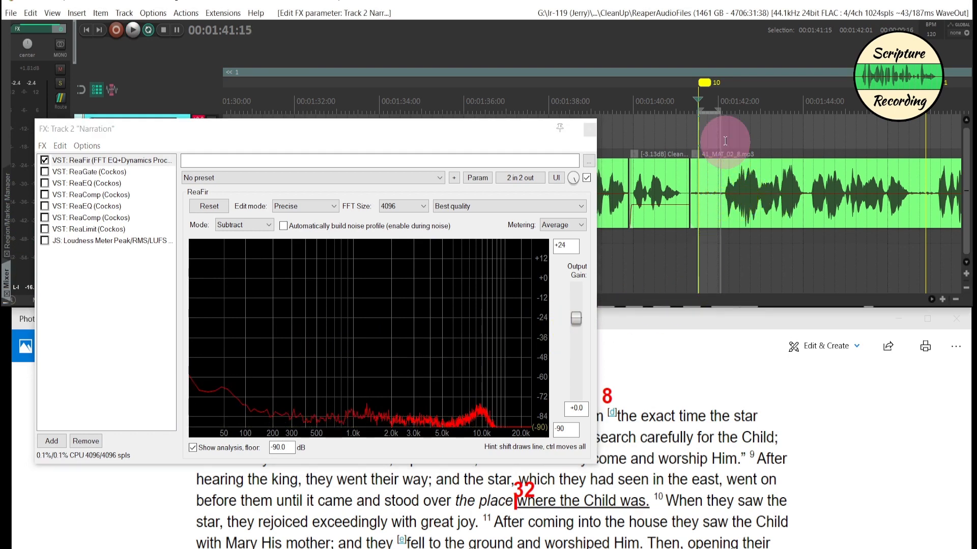
Select the spoken phrase from 00:01:42:03 to 00:01:44:01 and play it to check ReaFir's noise reduction on speech.
drag(723, 144, 806, 148)
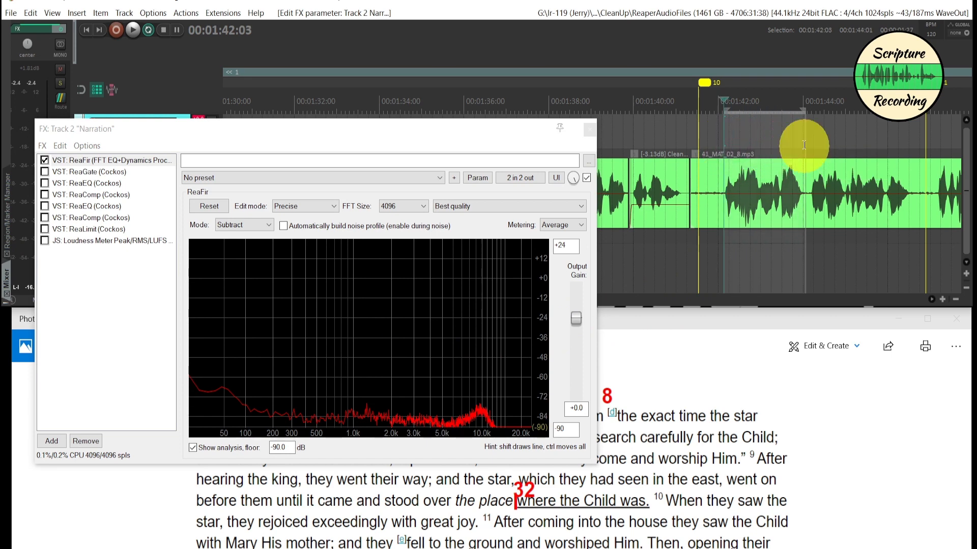
key(space)
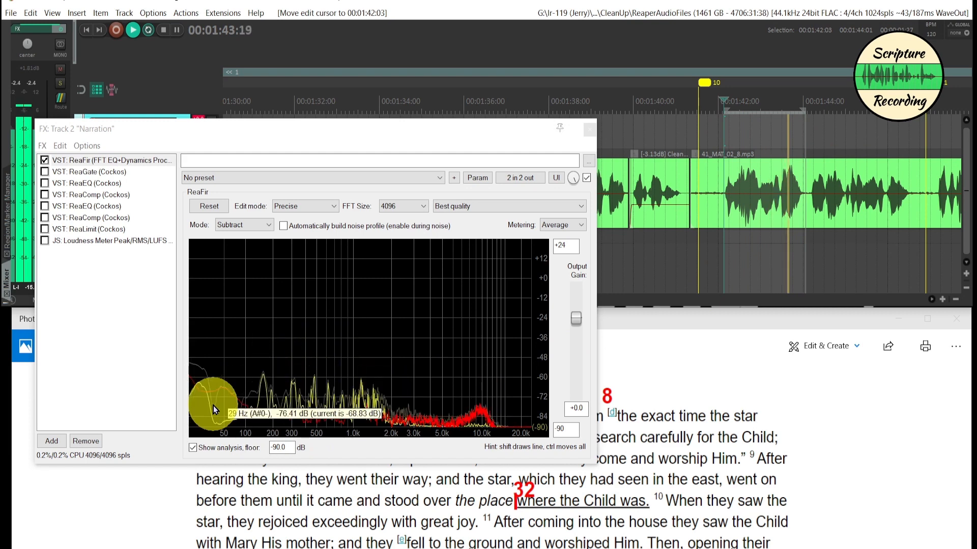
key(space)
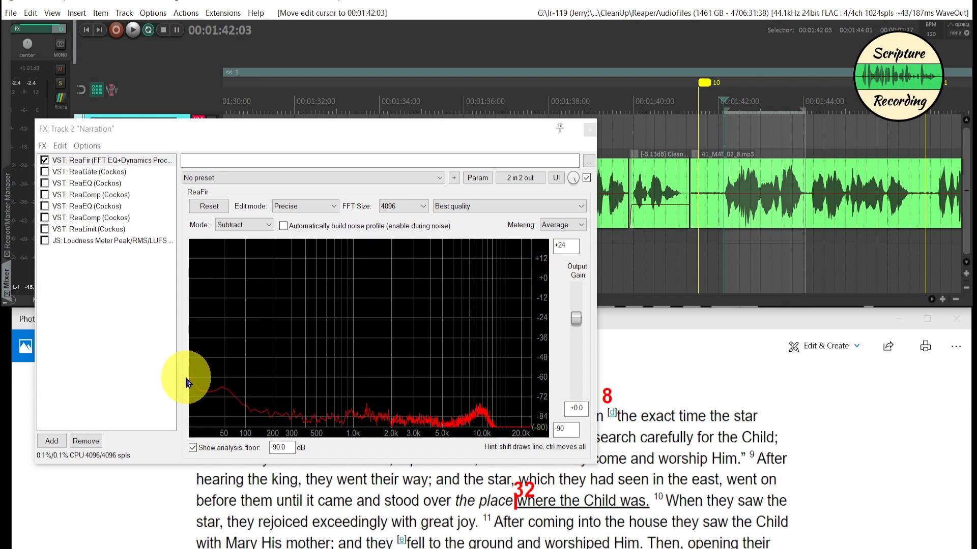
key(space)
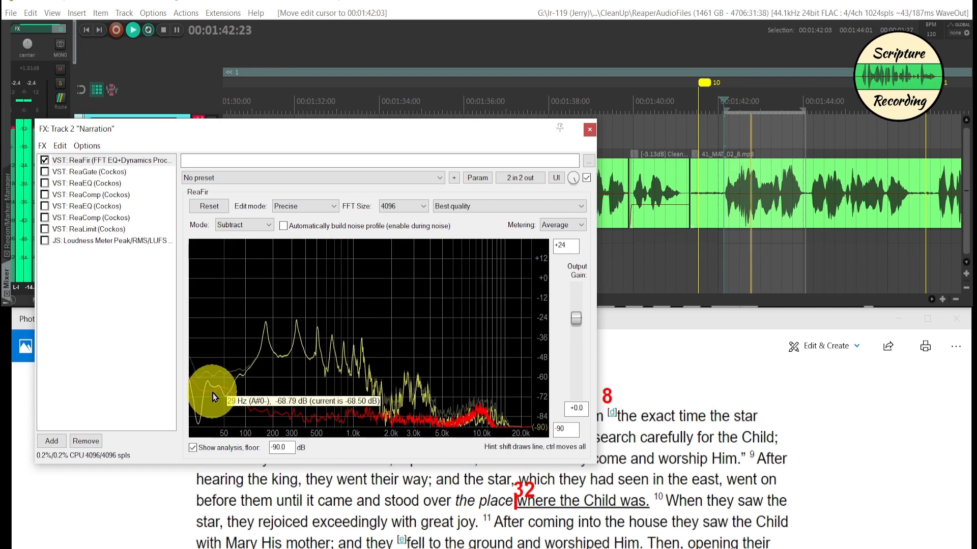
key(space)
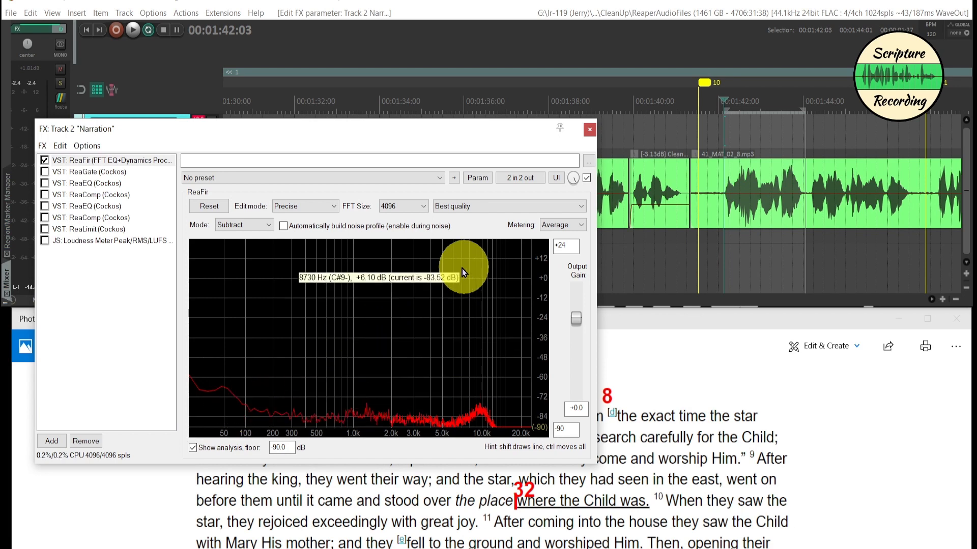
Raise and lower ReaFir's whole noise profile curve while the selected speech plays to compare the effect.
key(space)
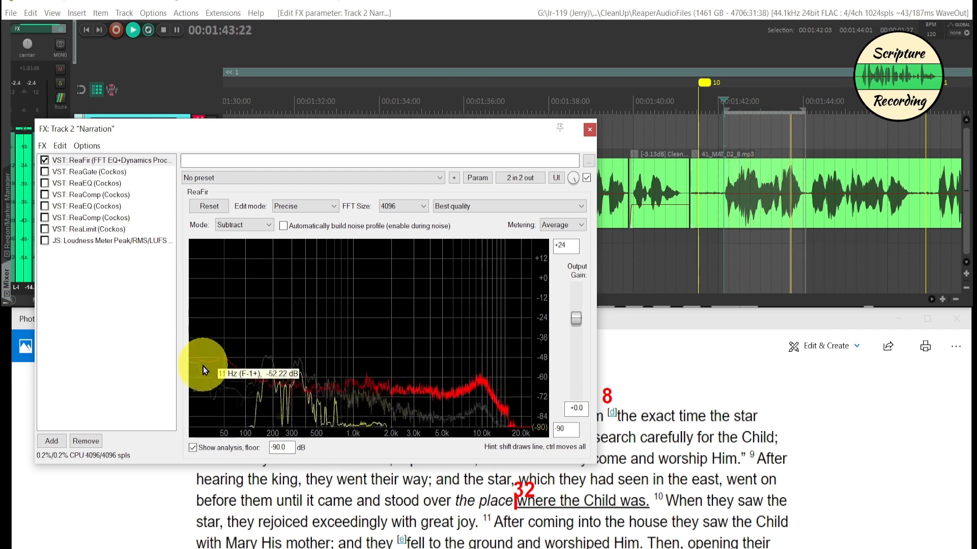
drag(203, 367, 205, 414)
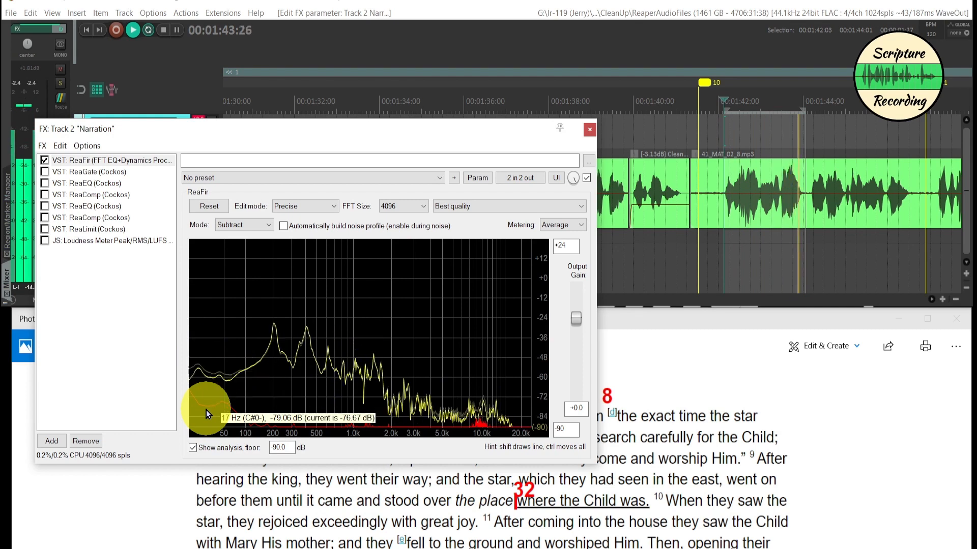
key(space)
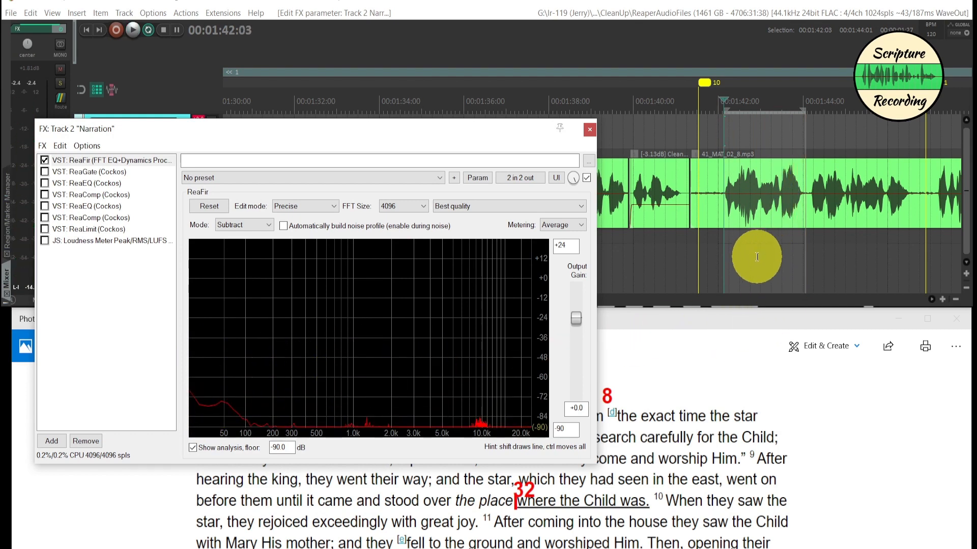
Close the effects window and play the pause at marker 2, selected from 00:00:19:02 to 00:00:19:18.
click(589, 130)
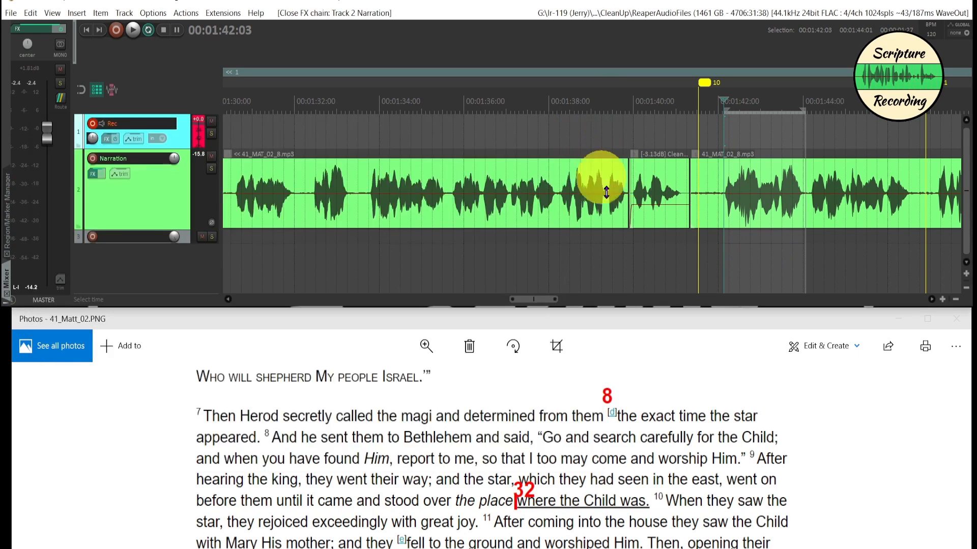
scroll(694, 260, down, 5)
scroll(694, 261, down, 3)
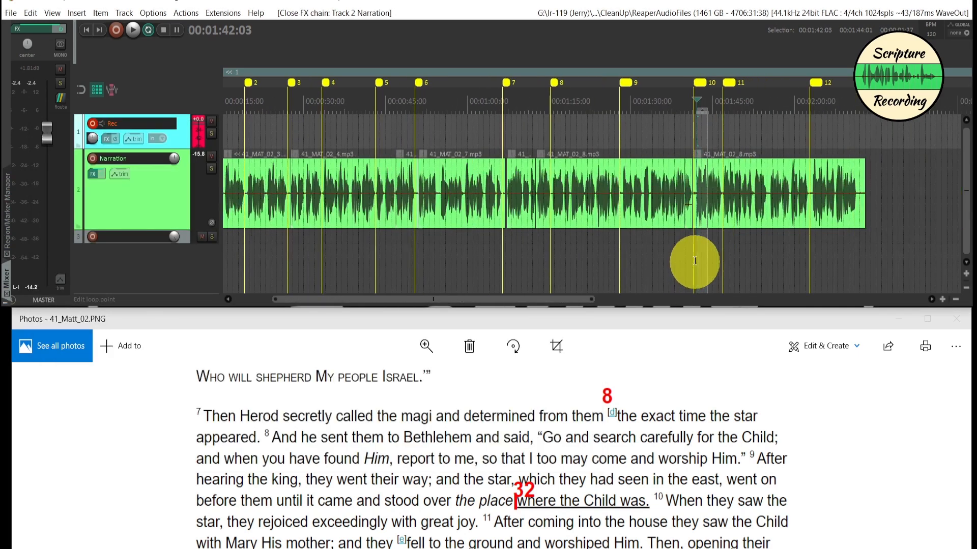
drag(573, 299, 482, 300)
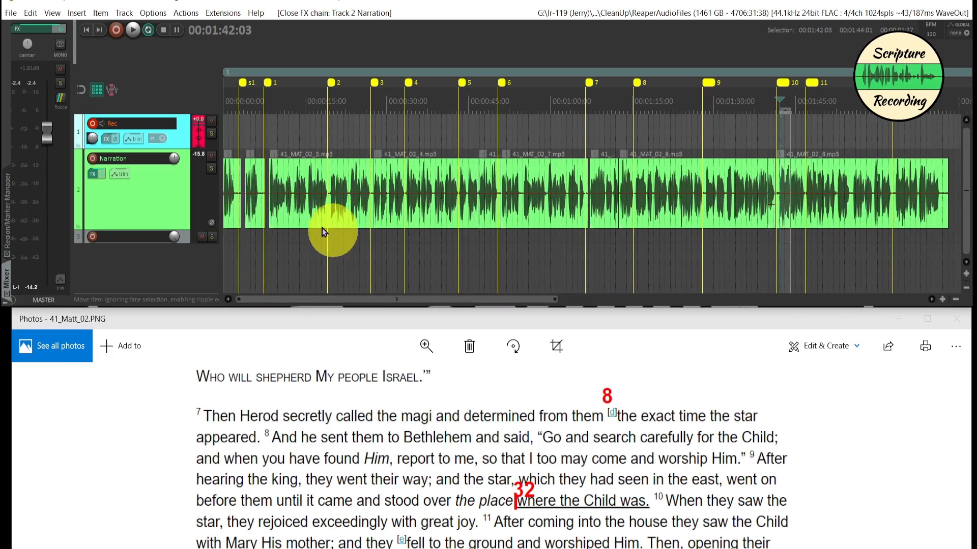
scroll(310, 224, up, 8)
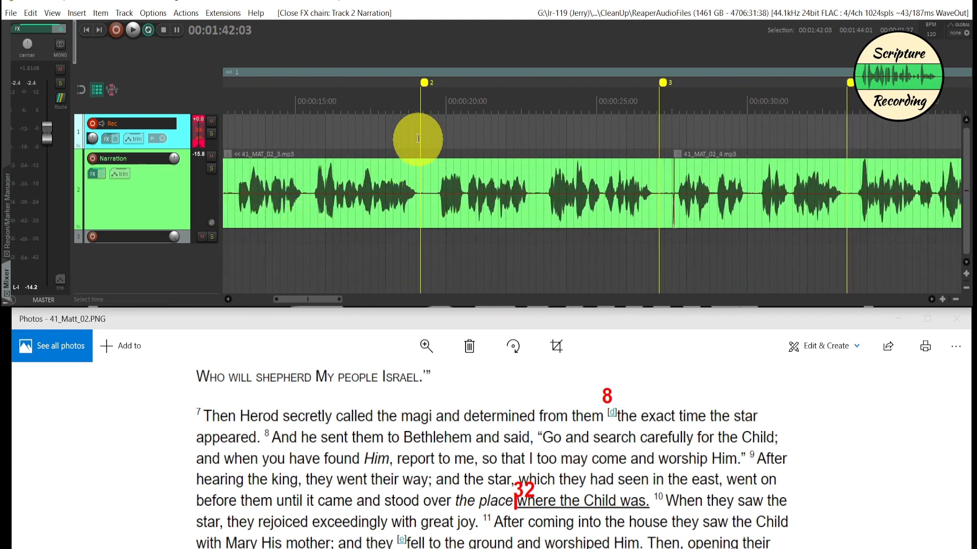
drag(418, 139, 436, 148)
key(space)
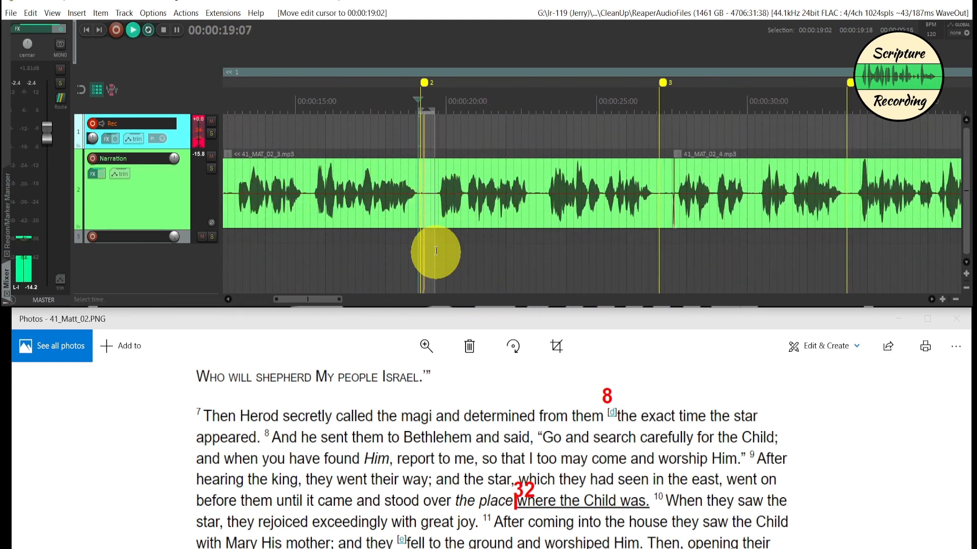
Reopen the Narration track's effects and readjust ReaFir's noise profile curve while the pause plays.
click(92, 173)
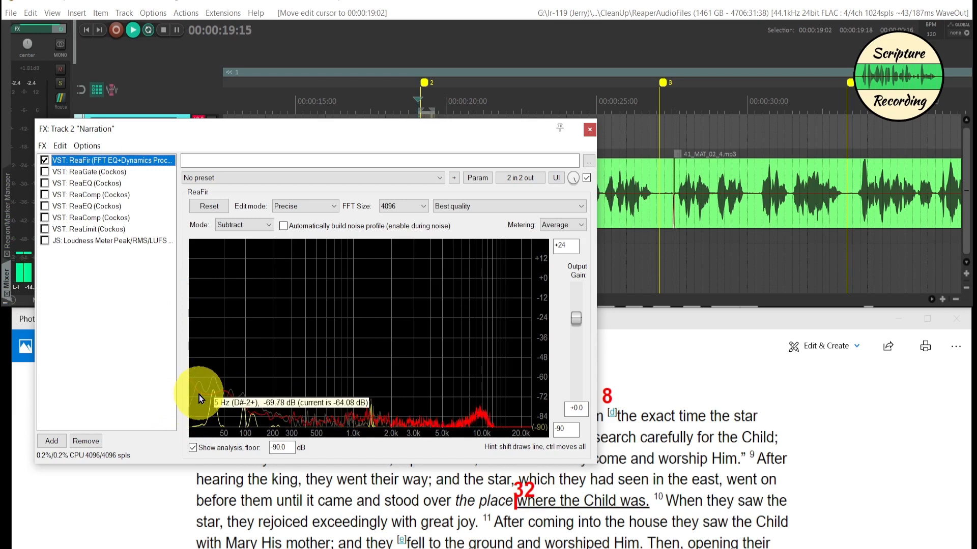
drag(199, 395, 209, 393)
key(space)
Move the effects window clear of the tracks and play the narration from 00:00:19:13 with ReaFir active.
drag(381, 137, 585, 275)
click(430, 134)
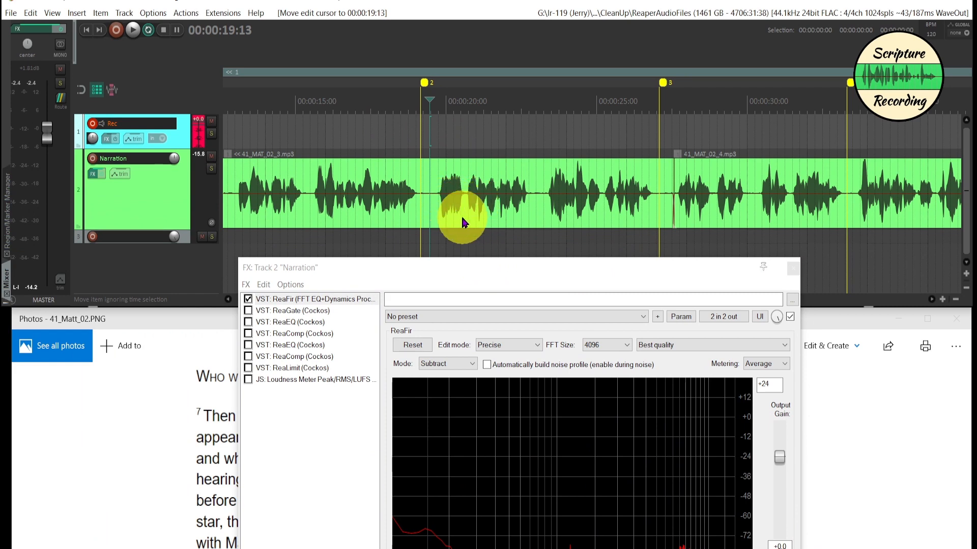
key(space)
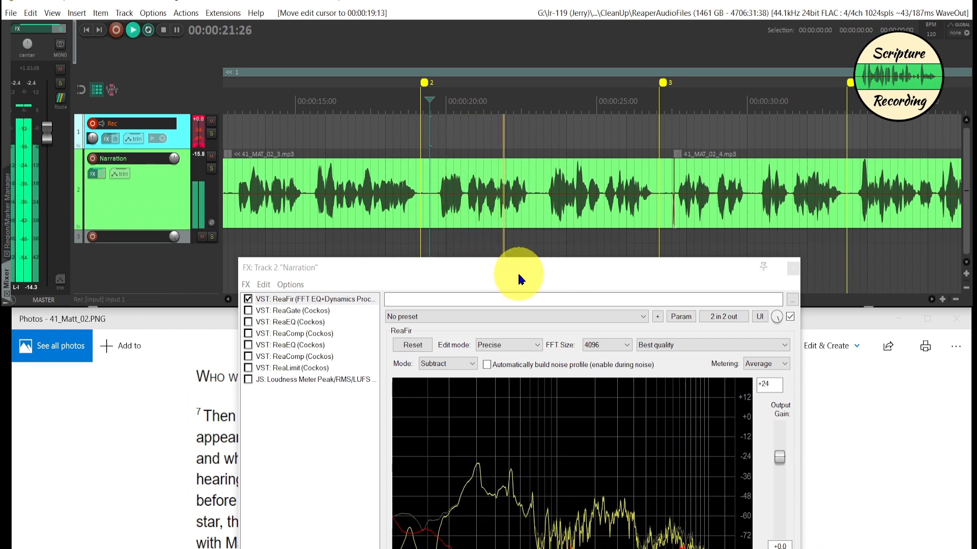
key(space)
Reposition the effects window and toggle ReaFir off and back on in the Narration effects chain.
drag(517, 275, 631, 261)
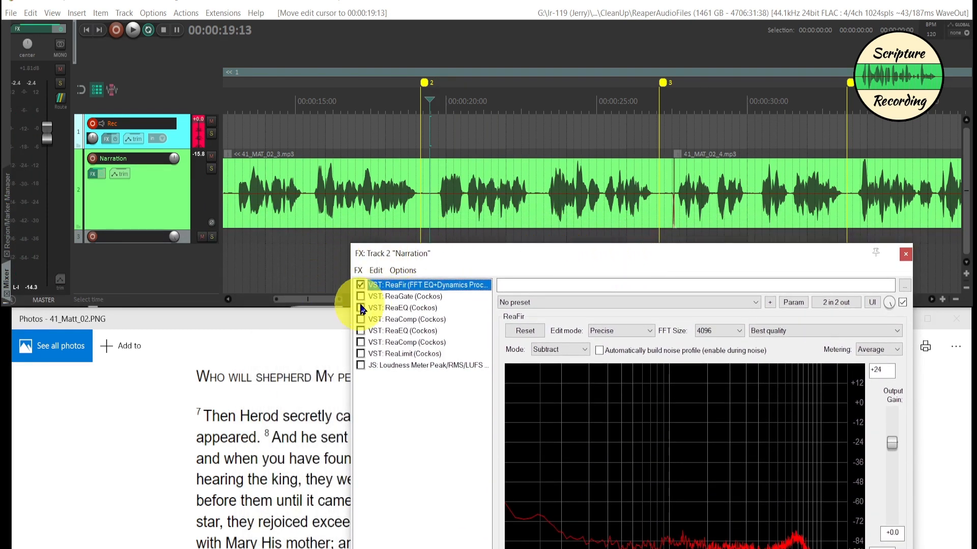
click(362, 285)
click(362, 286)
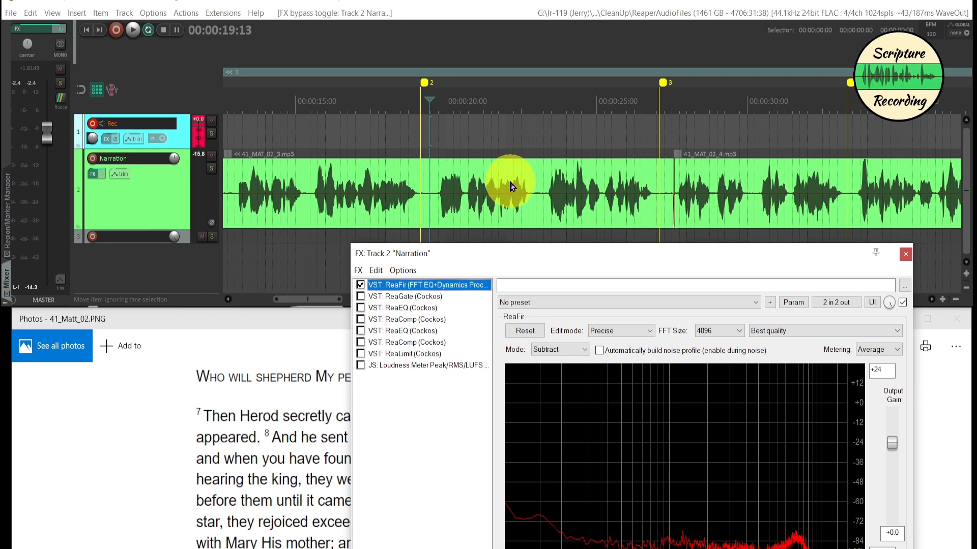
Find the clip junction between markers 5 and 6 and play the narration from 00:00:46:17.
click(480, 147)
scroll(480, 145, down, 5)
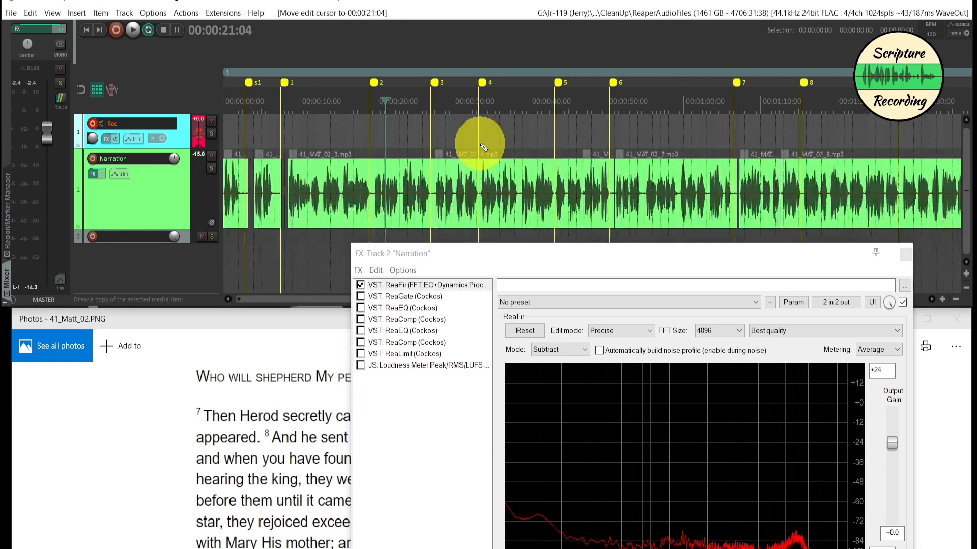
scroll(593, 204, up, 7)
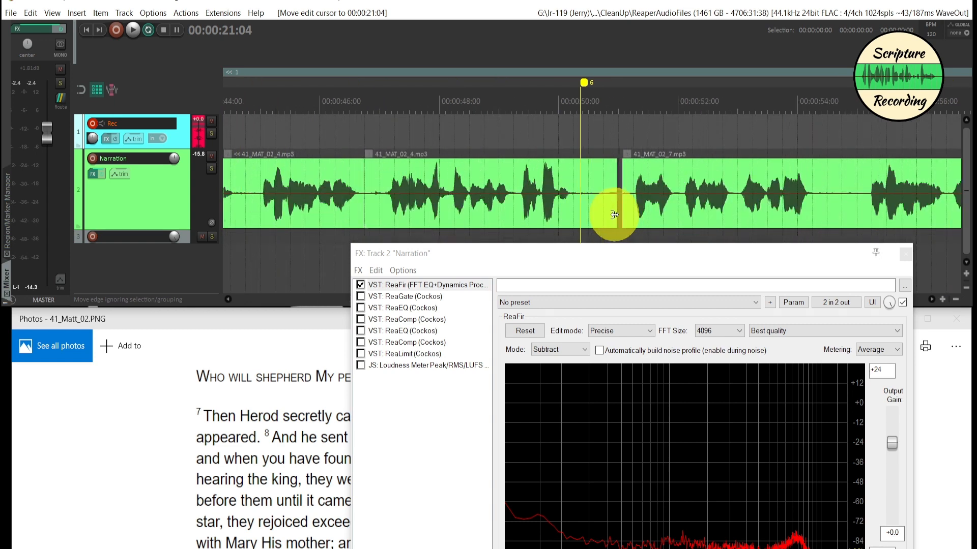
scroll(614, 215, down, 1)
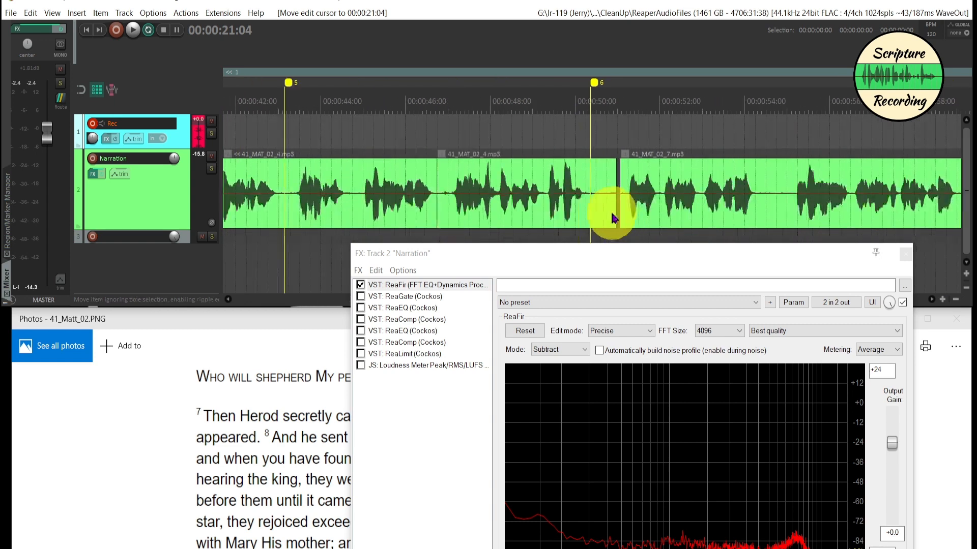
click(430, 138)
key(space)
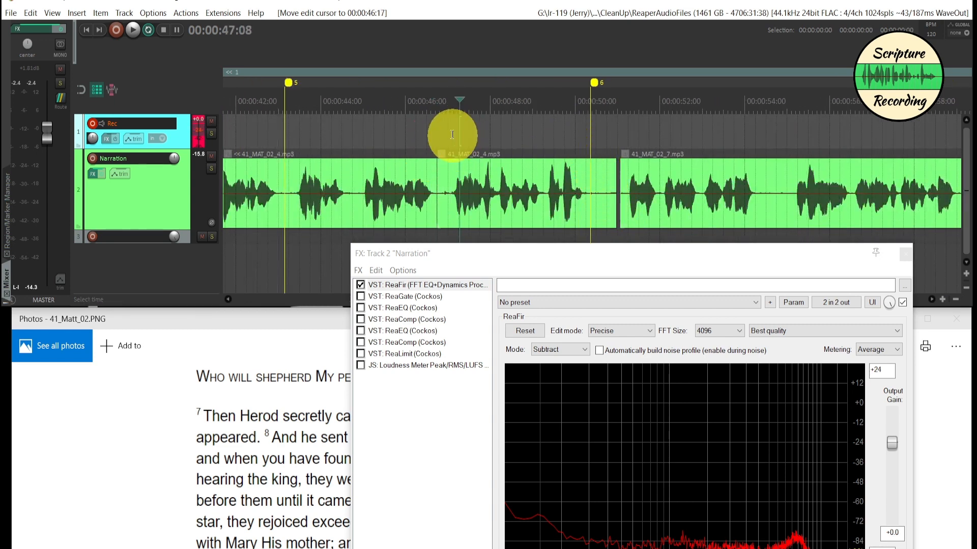
key(space)
Select the pause from 00:00:46:21 to 00:00:47:02 and play it with ReaGate enabled on the Narration track.
drag(451, 135, 436, 138)
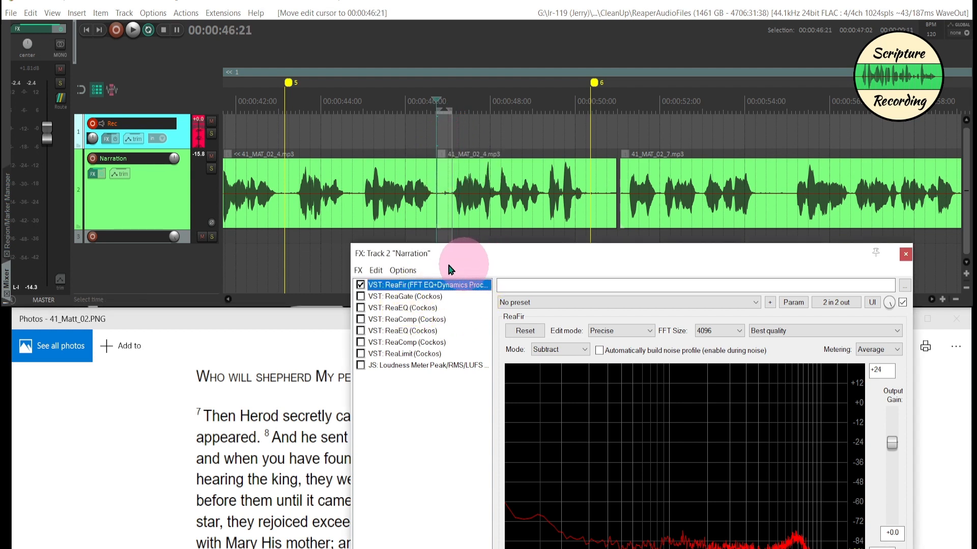
click(361, 296)
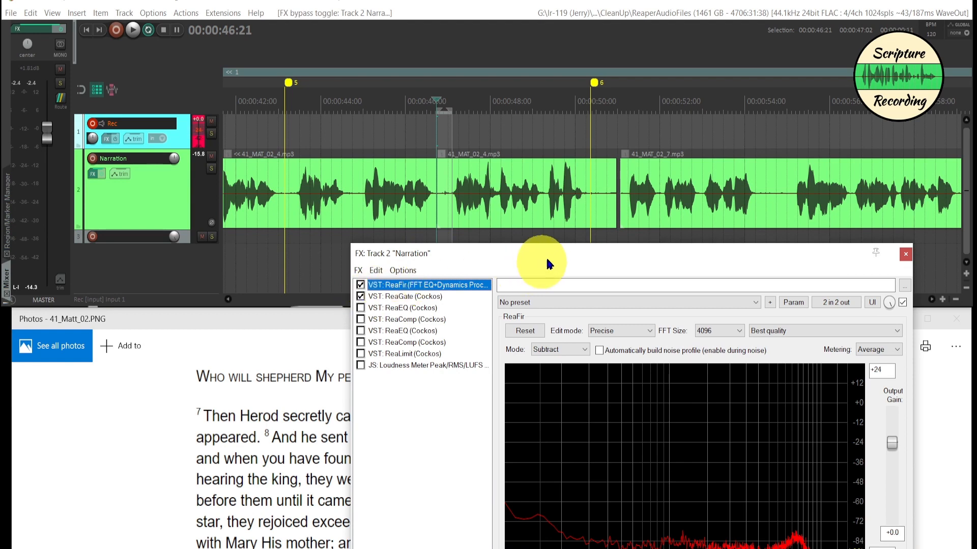
drag(546, 255, 401, 246)
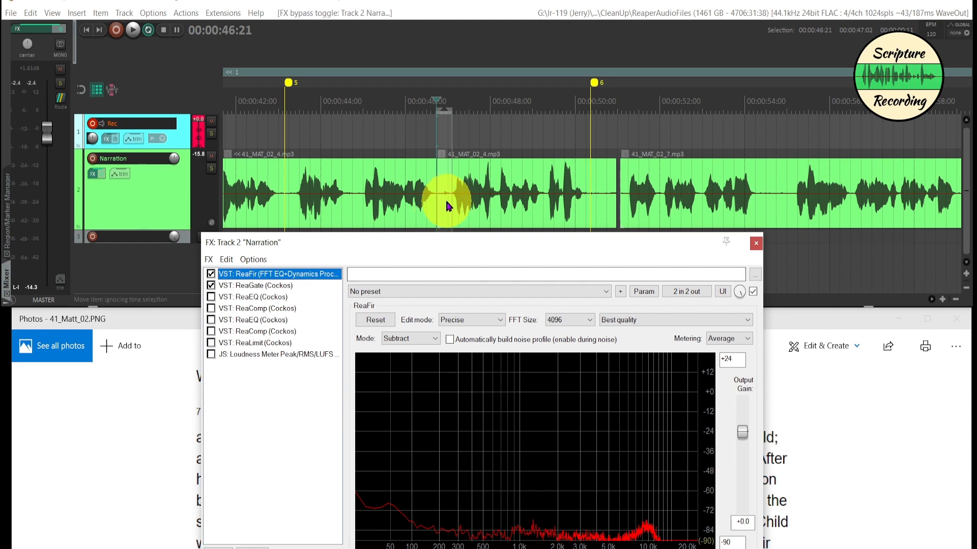
key(space)
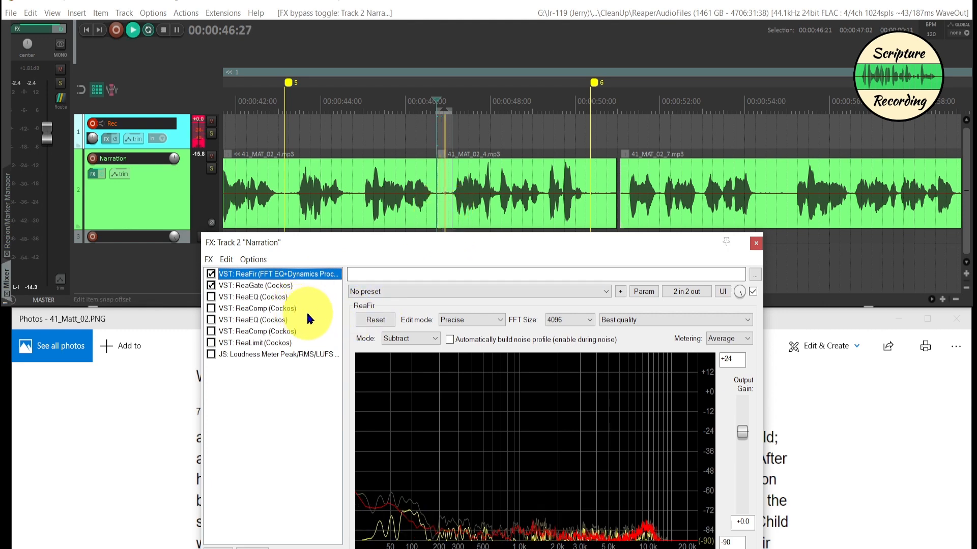
Set ReaGate's threshold to -30.5 dB while the selected pause plays.
click(267, 285)
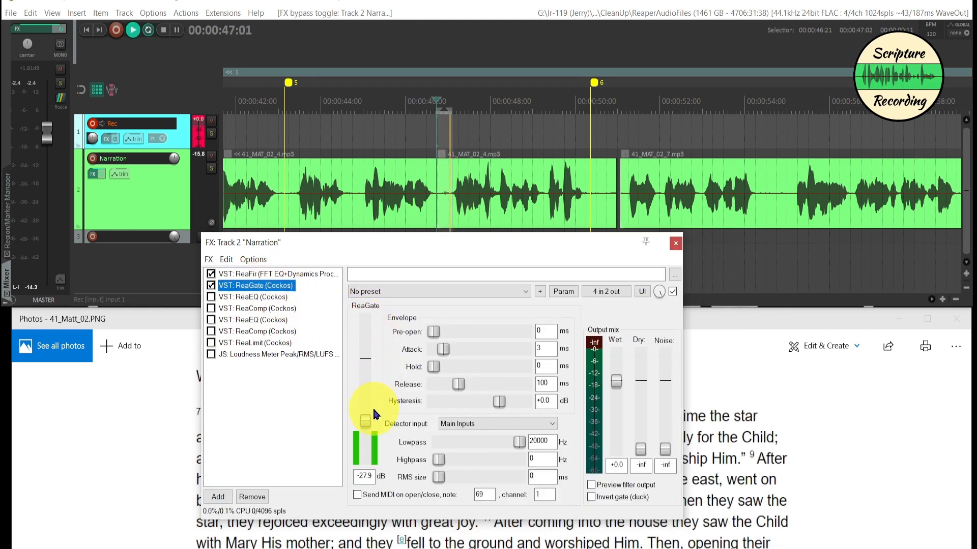
click(367, 427)
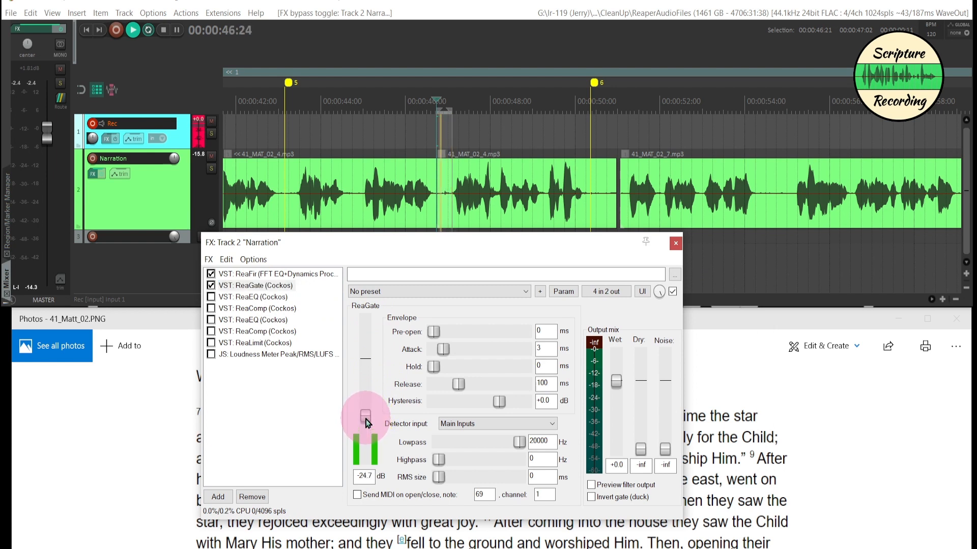
drag(366, 409, 375, 427)
key(space)
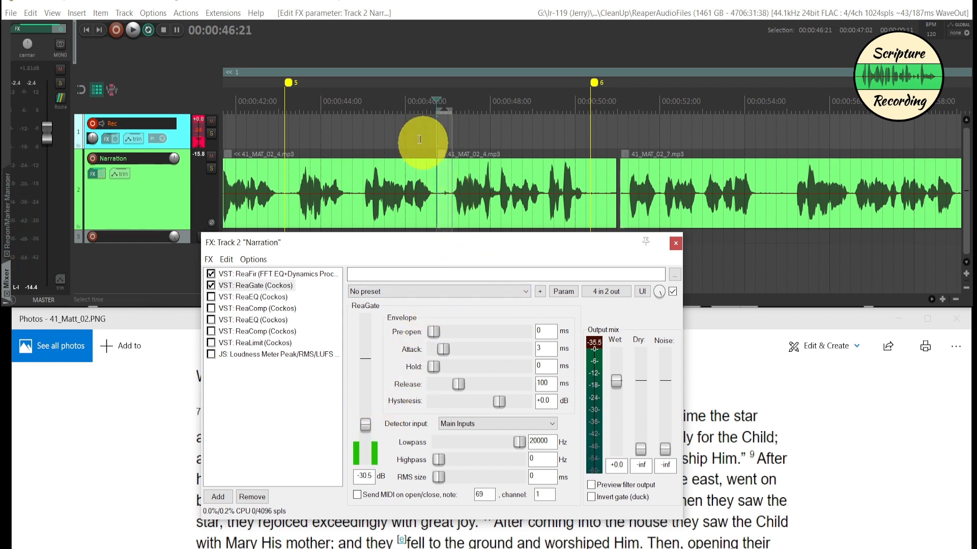
Play the narration from 00:00:46:20 and again from 00:00:47:09 to check how ReaGate handles speech and pauses.
click(433, 134)
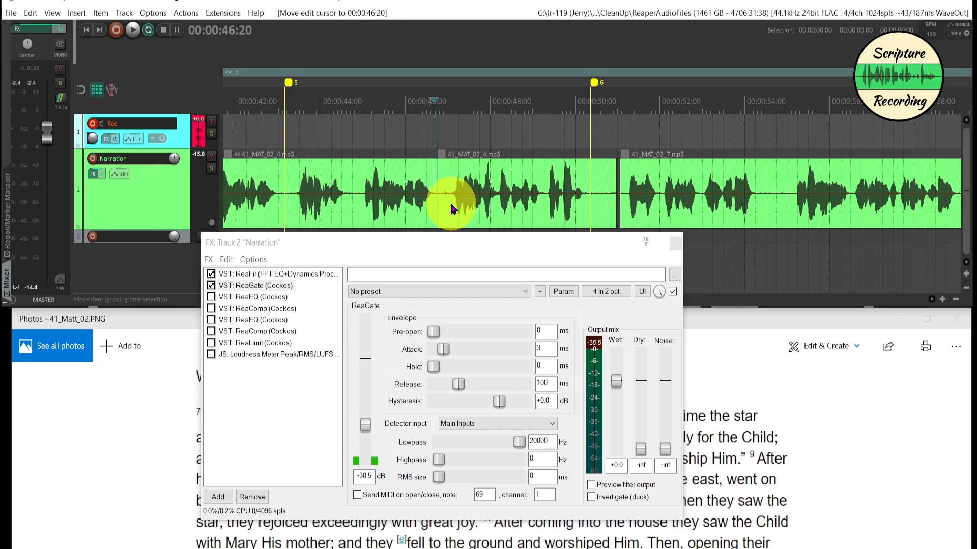
key(space)
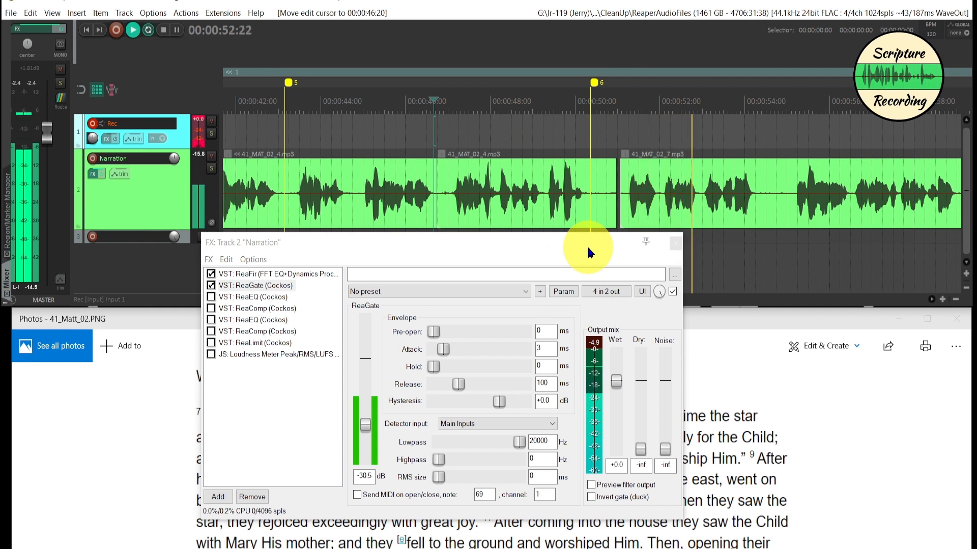
key(space)
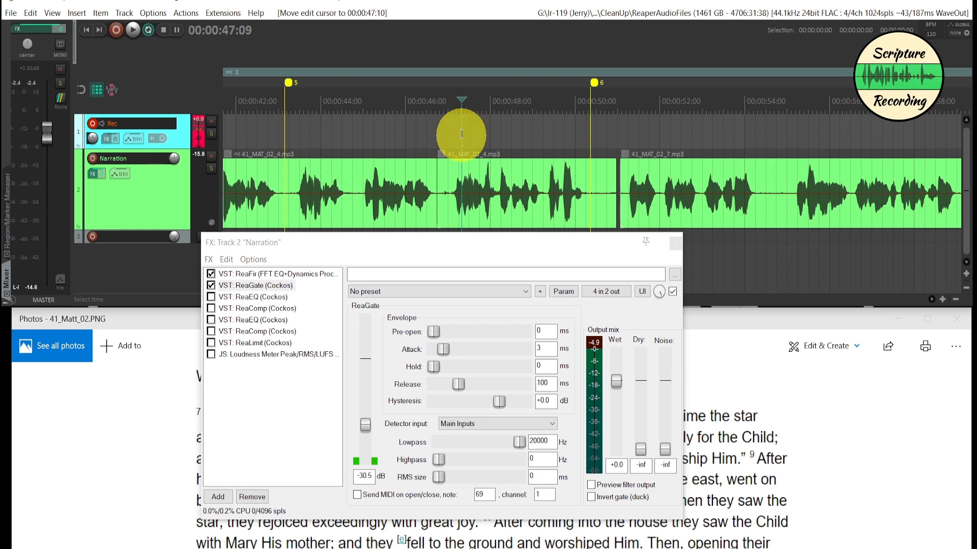
key(space)
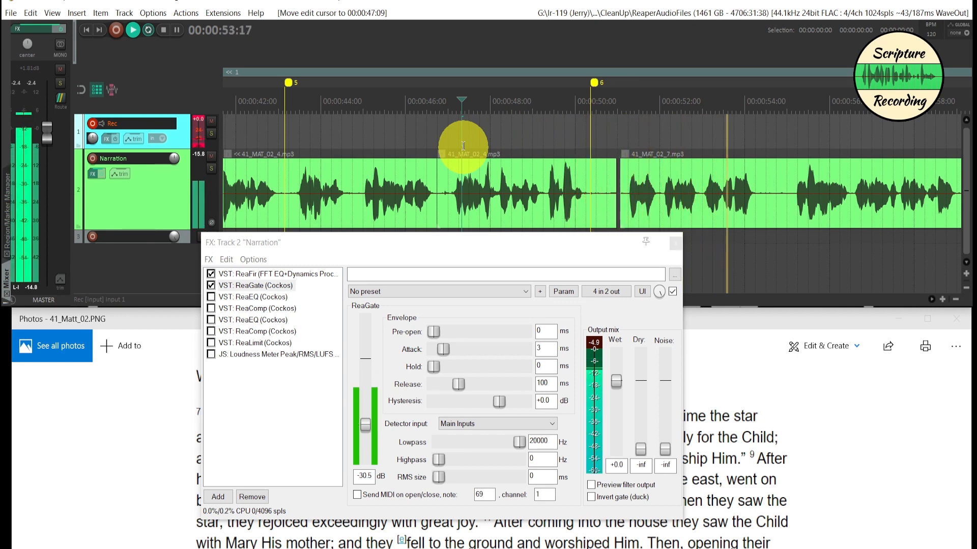
Stop playback, enable the Narration track's second ReaEQ (Headworn preset) and second ReaComp (Scripture Recording preset), and display that ReaComp's settings.
key(space)
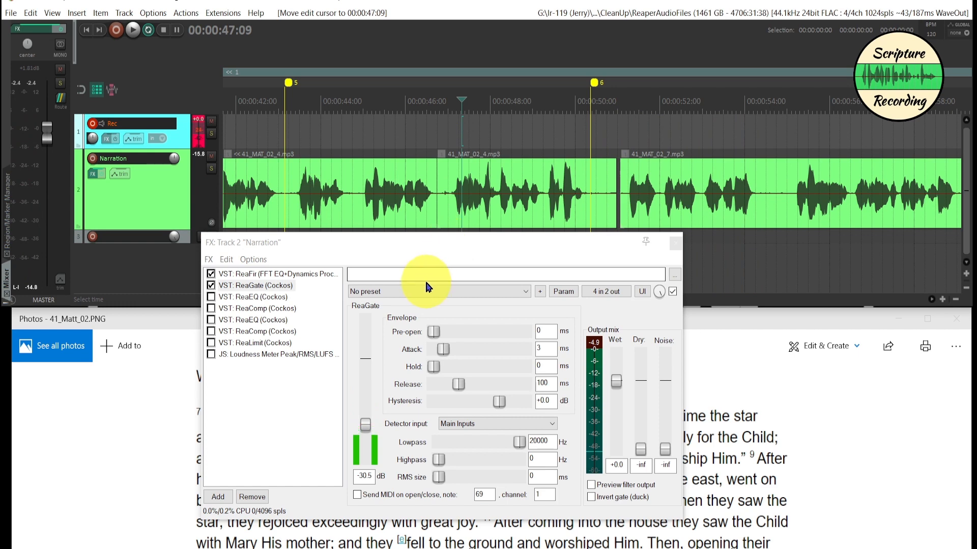
click(211, 321)
click(243, 324)
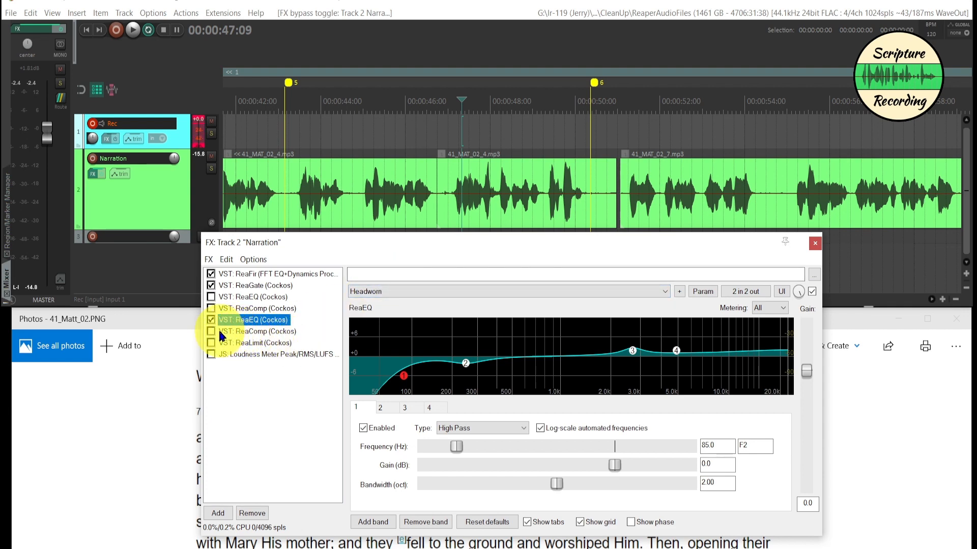
click(211, 331)
click(234, 331)
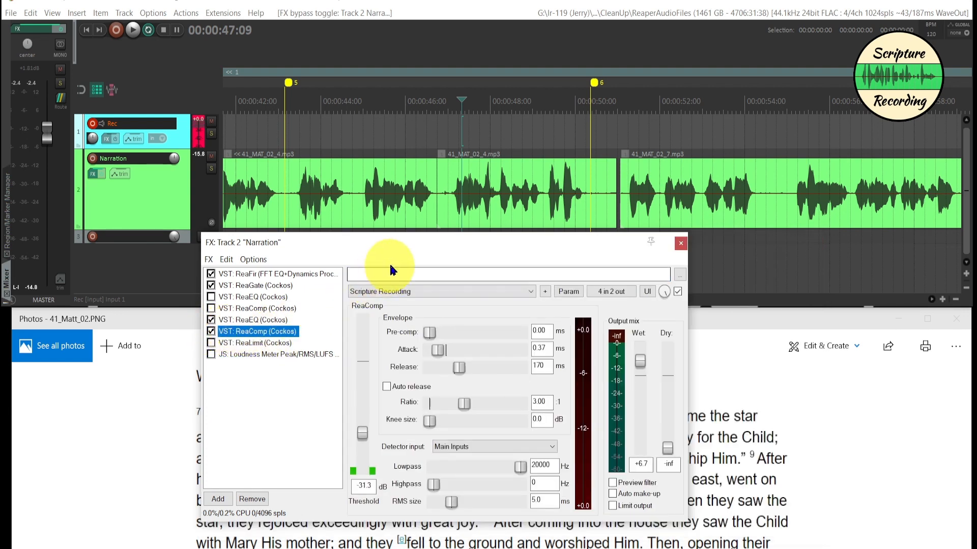
drag(426, 249, 457, 269)
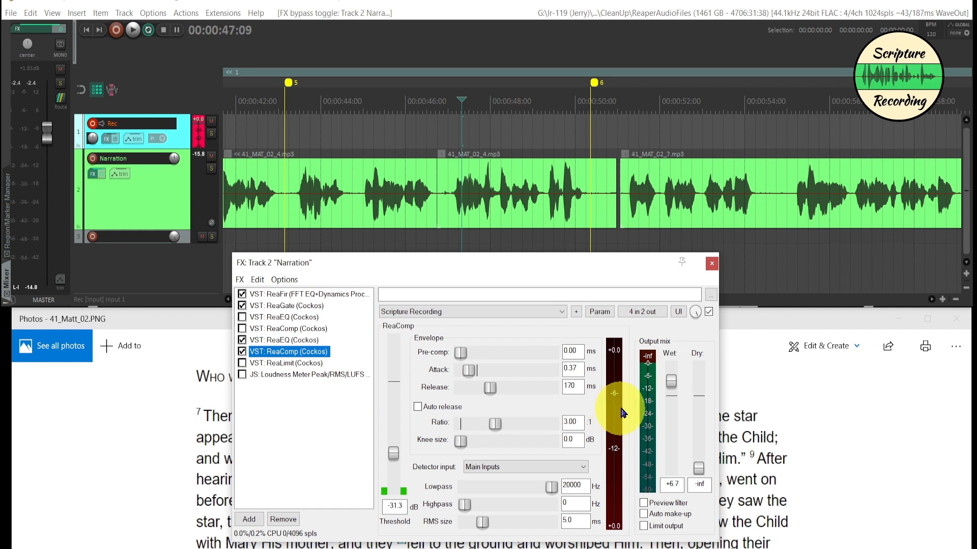
Play the narration from 00:00:44:06 to check how ReaComp compresses the voice.
click(329, 134)
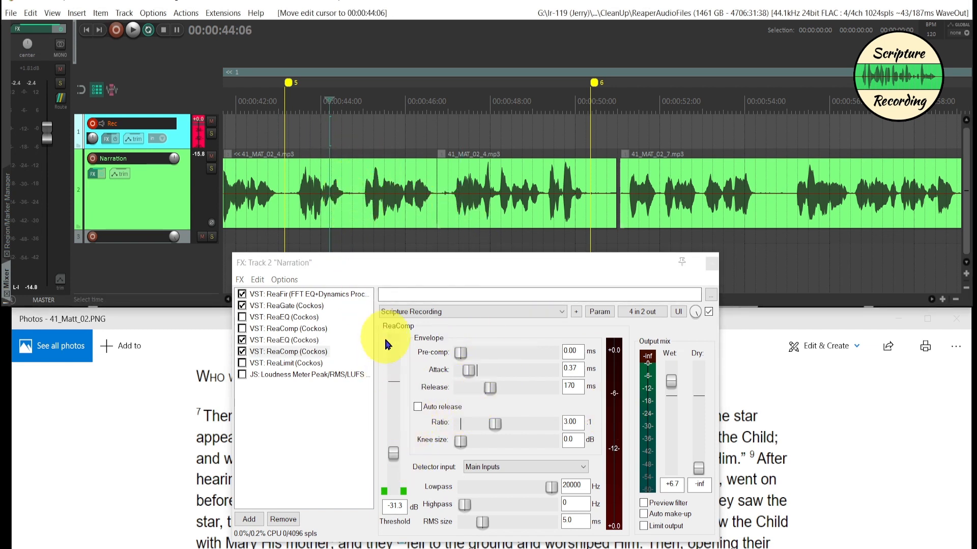
key(space)
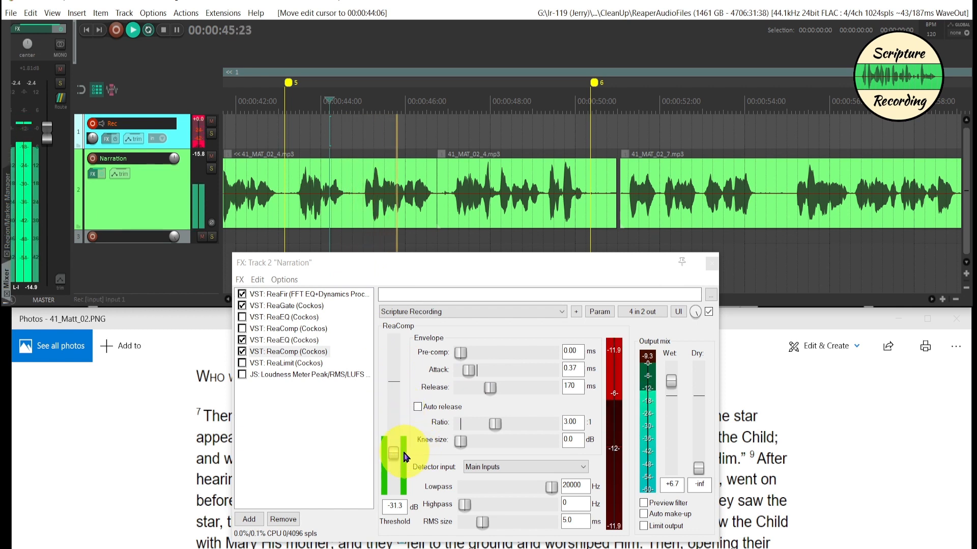
key(space)
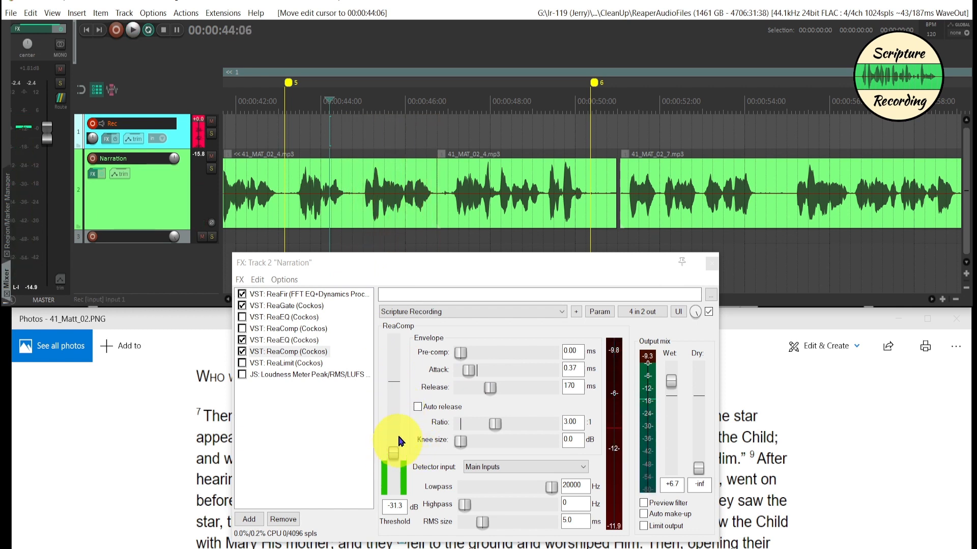
Play the narration from 00:00:45:01 and set the second ReaComp's threshold to -27.7 dB.
click(375, 136)
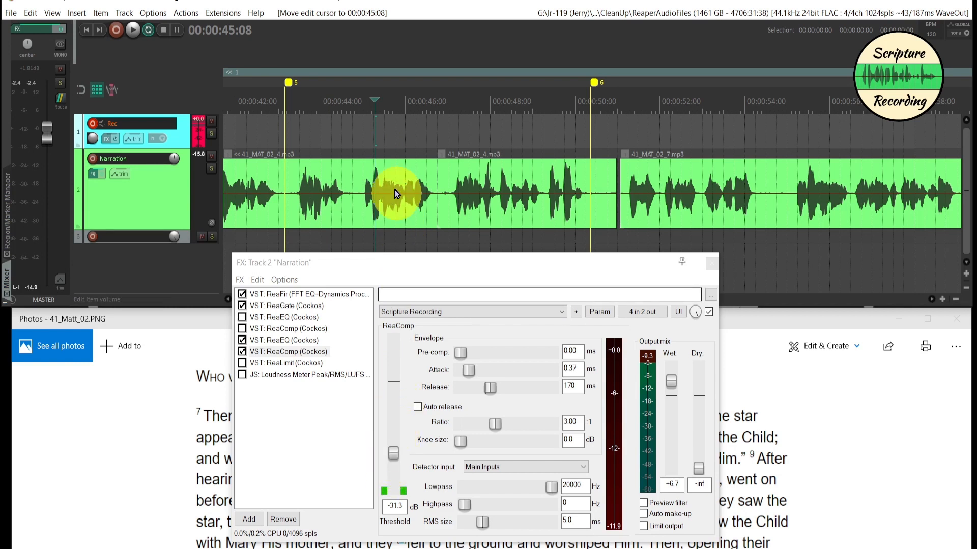
click(366, 140)
key(space)
drag(398, 457, 398, 451)
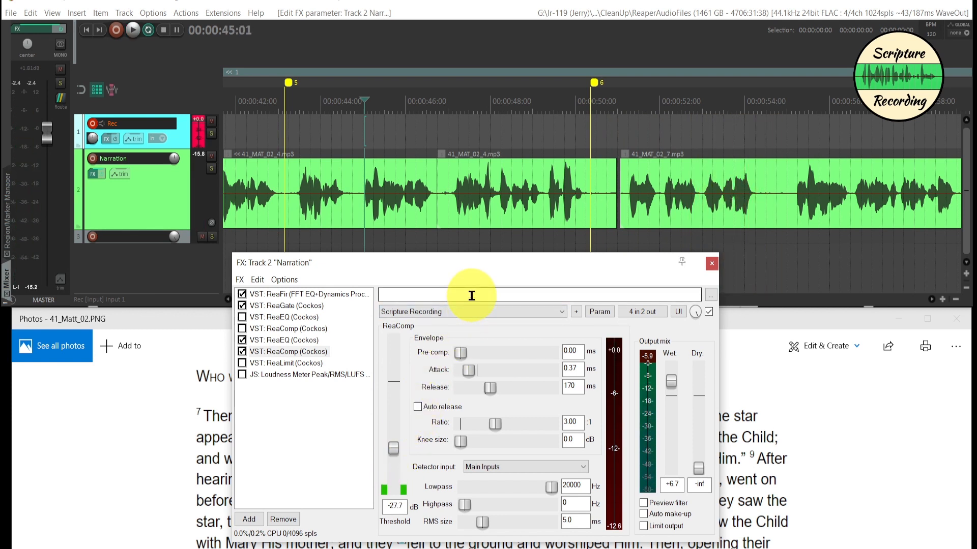
Enable ReaLimit and the JS Loudness Meter on the Narration track, with the floating meter beside the FX window showing ReaLimit.
click(243, 363)
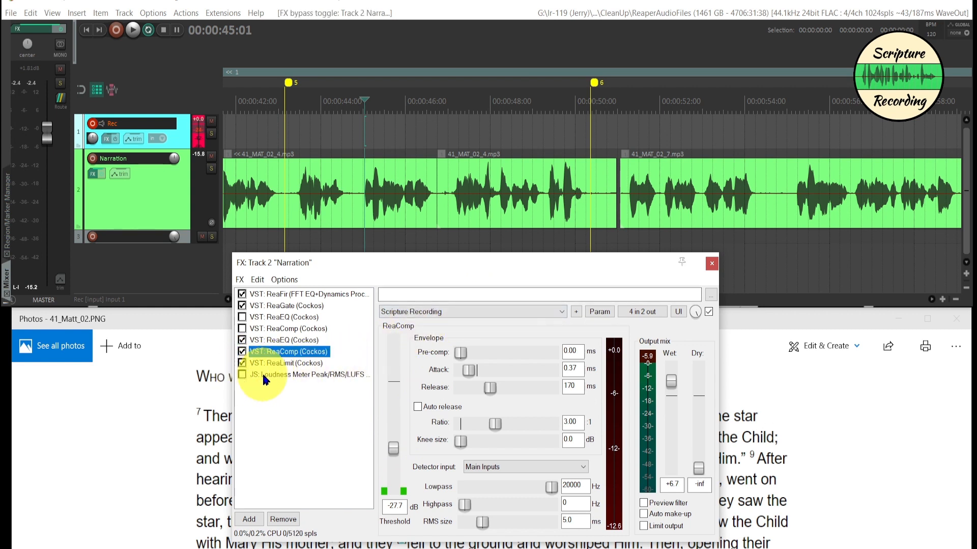
double_click(261, 374)
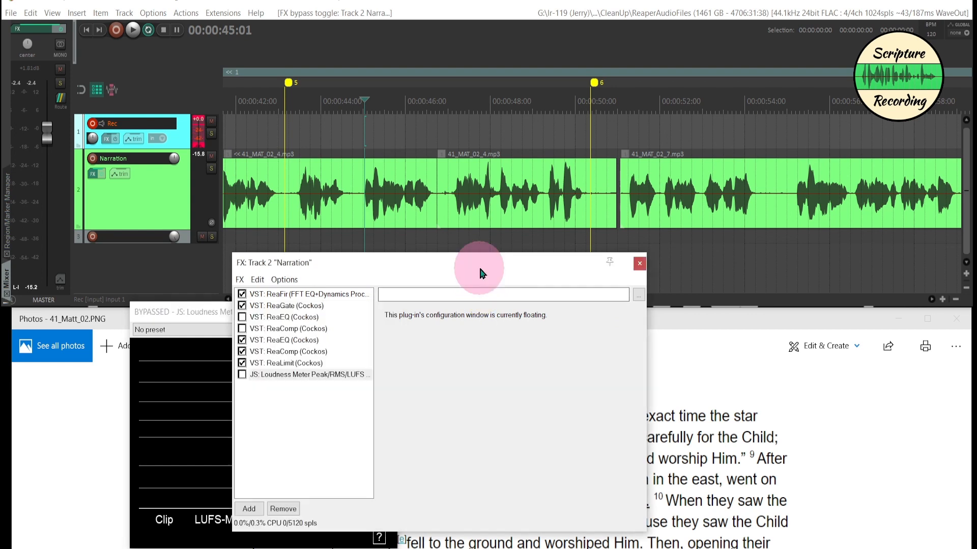
drag(478, 266, 780, 280)
click(605, 377)
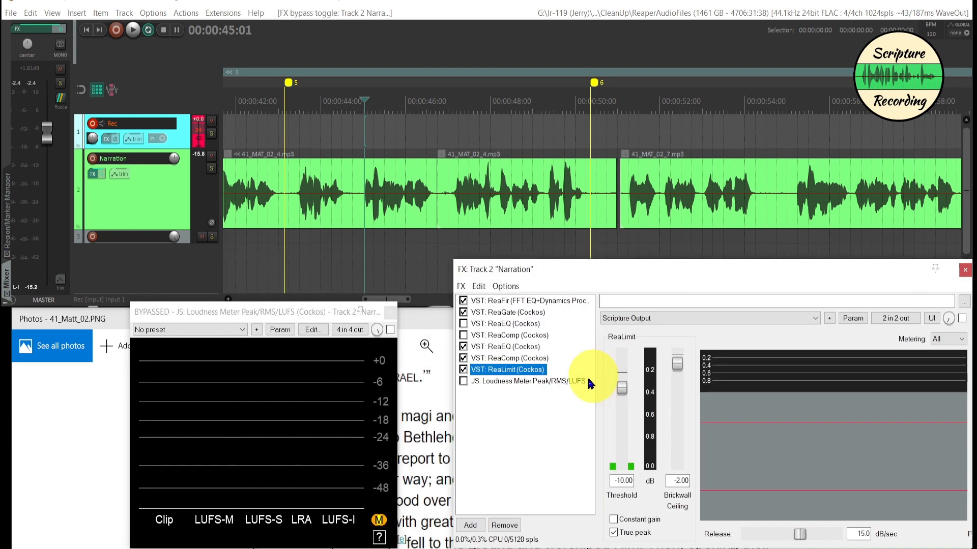
drag(249, 312, 228, 276)
drag(657, 275, 600, 279)
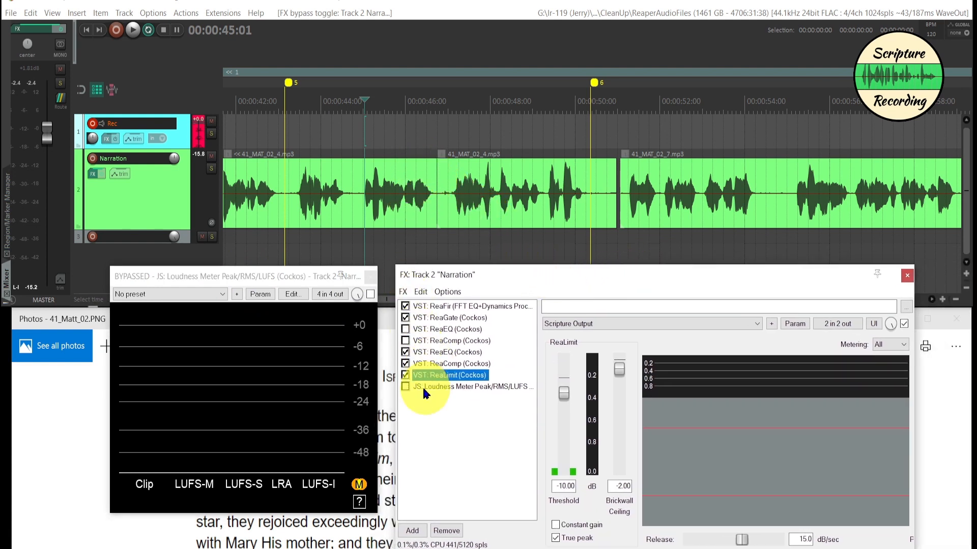
click(406, 387)
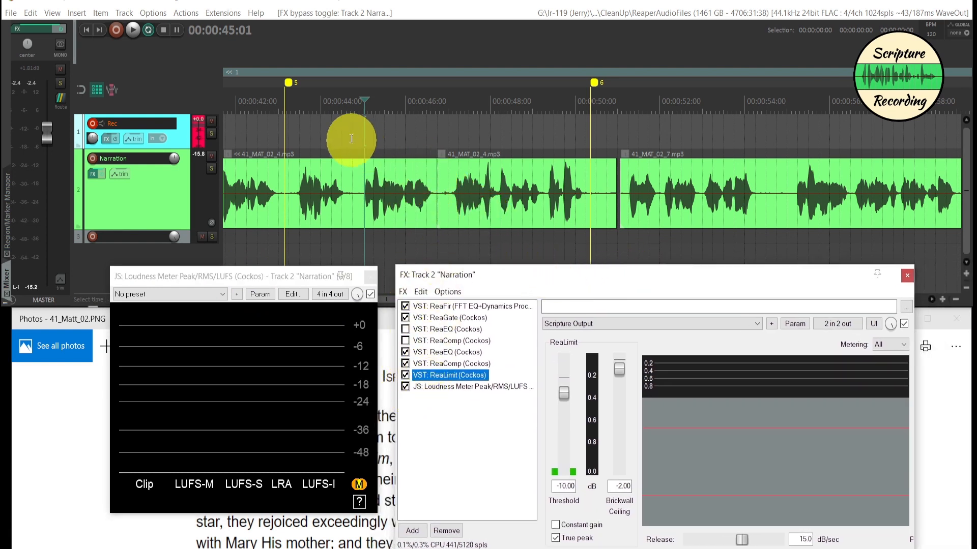
Play the narration from 00:00:44:08 to check its loudness and ReaLimit's gain reduction.
click(333, 142)
key(space)
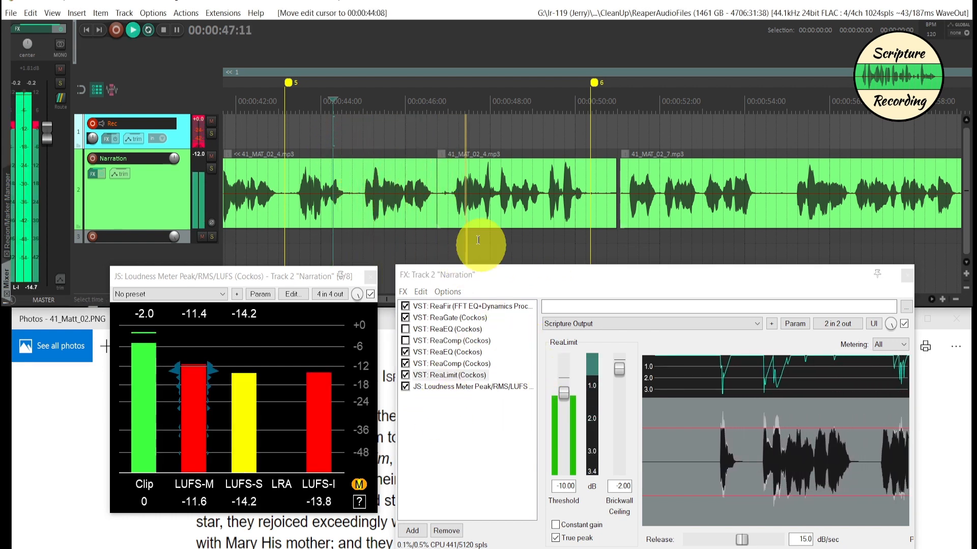
key(space)
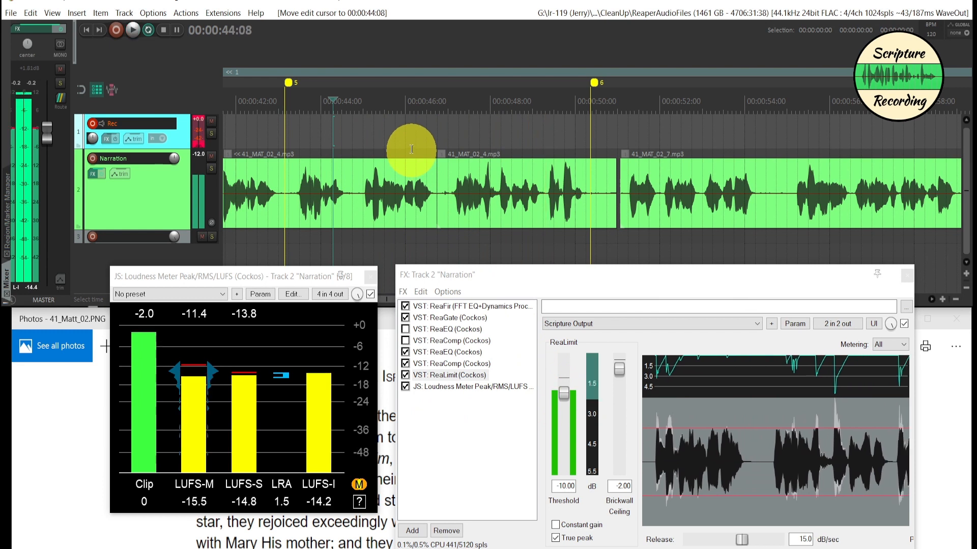
Try ReaLimit thresholds of -8.60 dB and -6.80 dB, playing from 00:00:46:12 and resetting the loudness meter after each change.
click(412, 152)
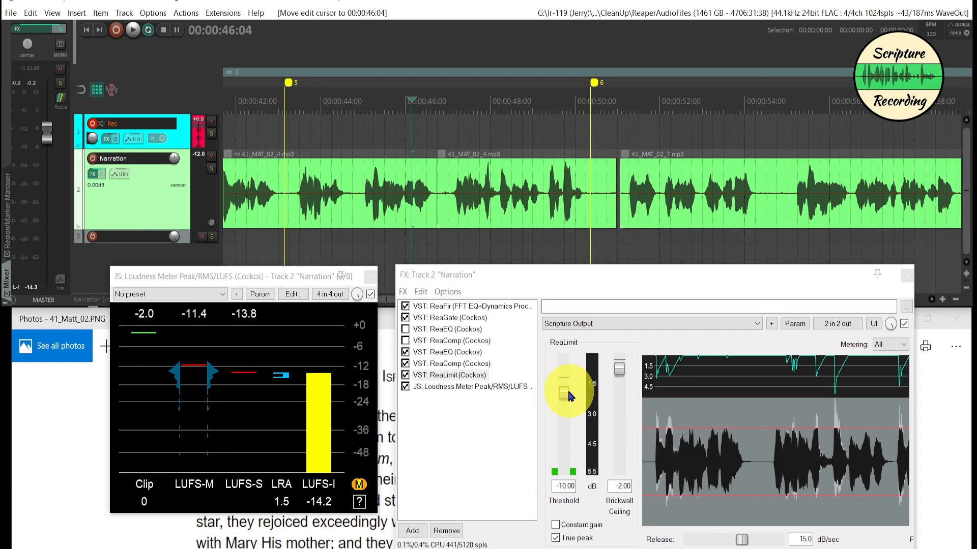
mouse_move(568, 392)
mouse_down()
mouse_move(567, 403)
mouse_move(570, 395)
mouse_up()
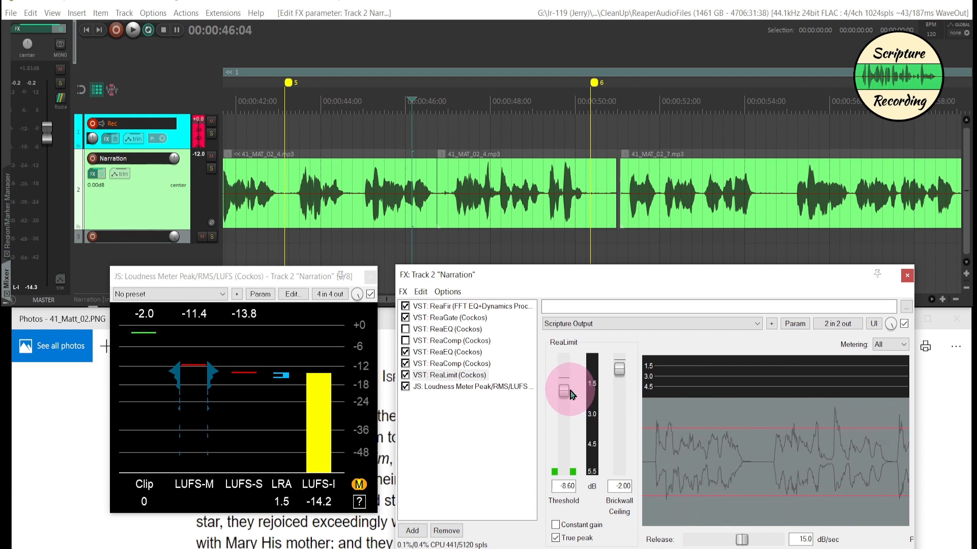
click(423, 128)
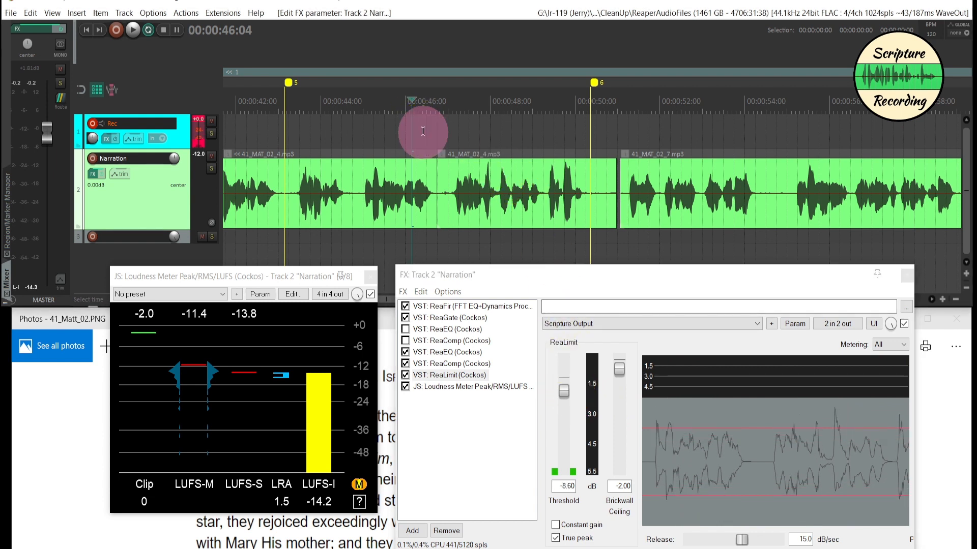
click(339, 430)
key(space)
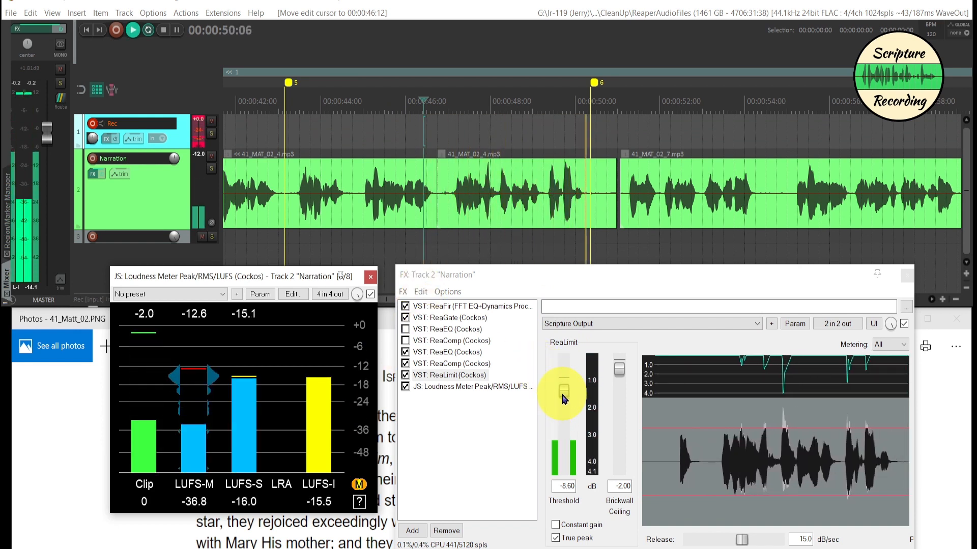
drag(562, 395, 561, 394)
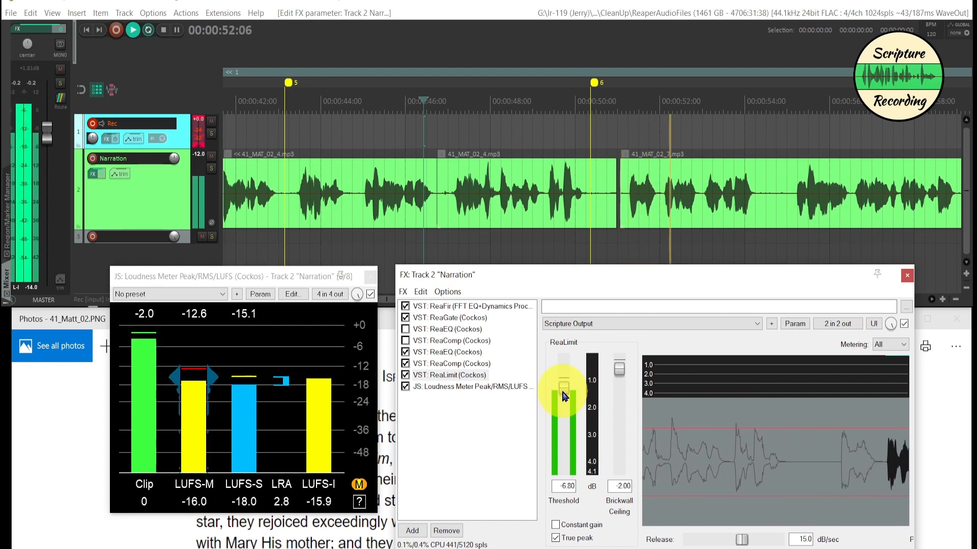
click(318, 421)
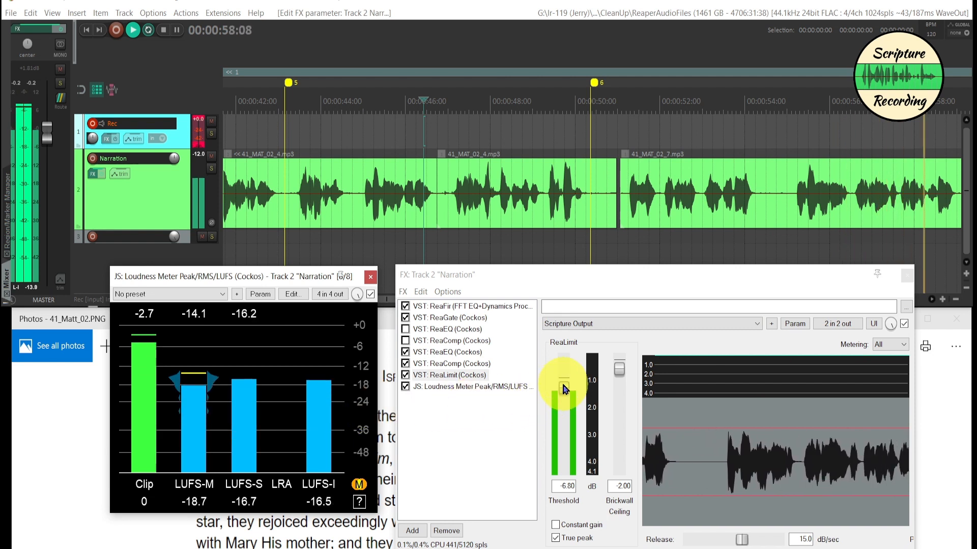
Set ReaLimit's threshold to -7.60 dB, reset the loudness meter, and stop playback after checking the level.
drag(563, 391, 563, 394)
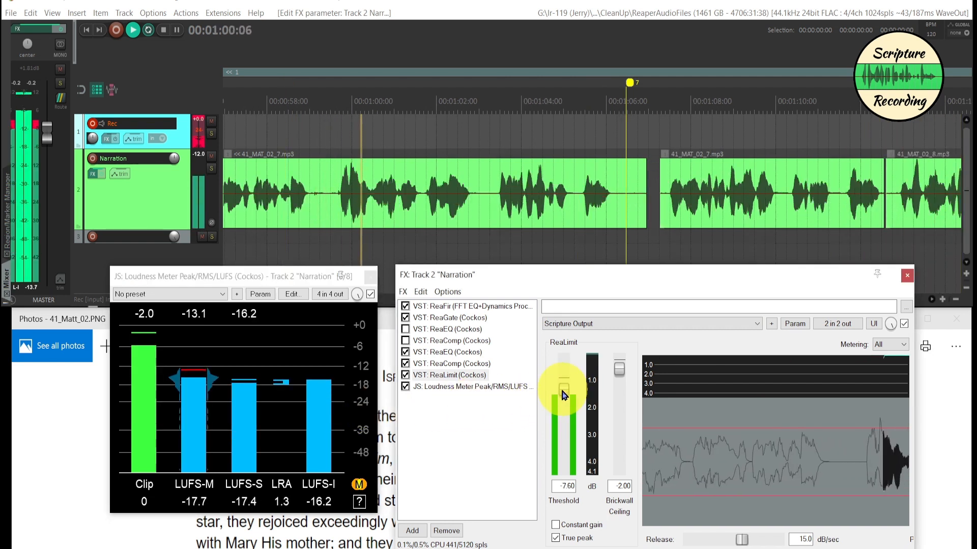
click(333, 438)
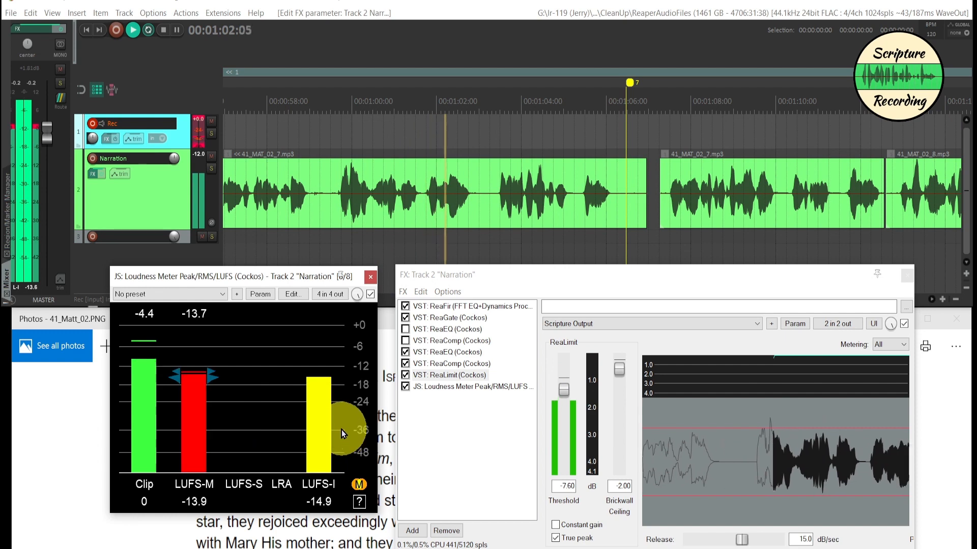
click(435, 252)
key(space)
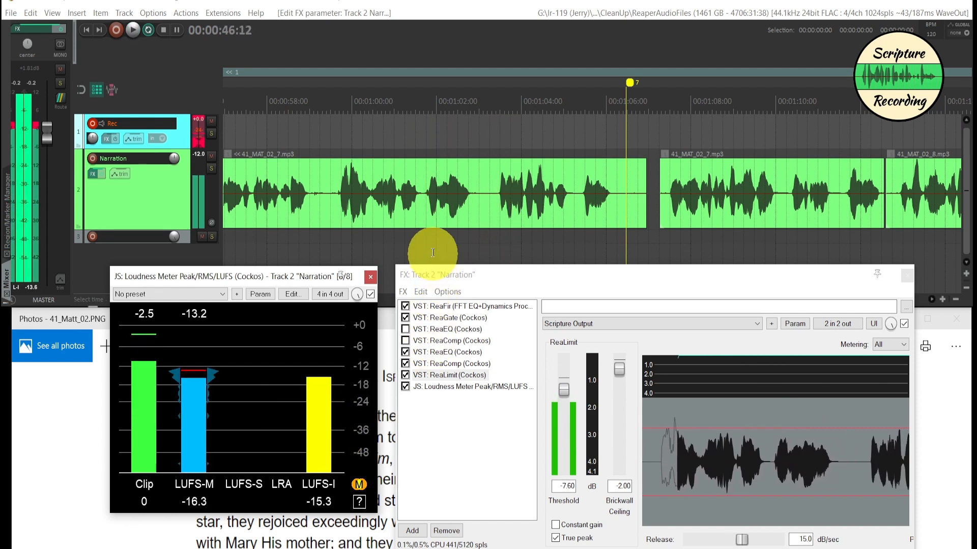
Return to the start of the narration and play it from 00:00:00:01 to check the overall loudness.
click(436, 248)
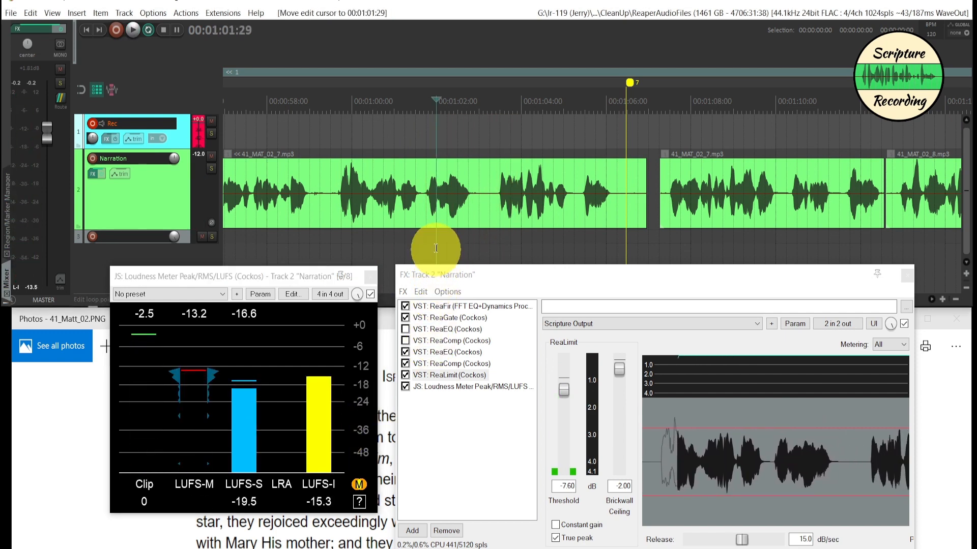
scroll(435, 249, down, 10)
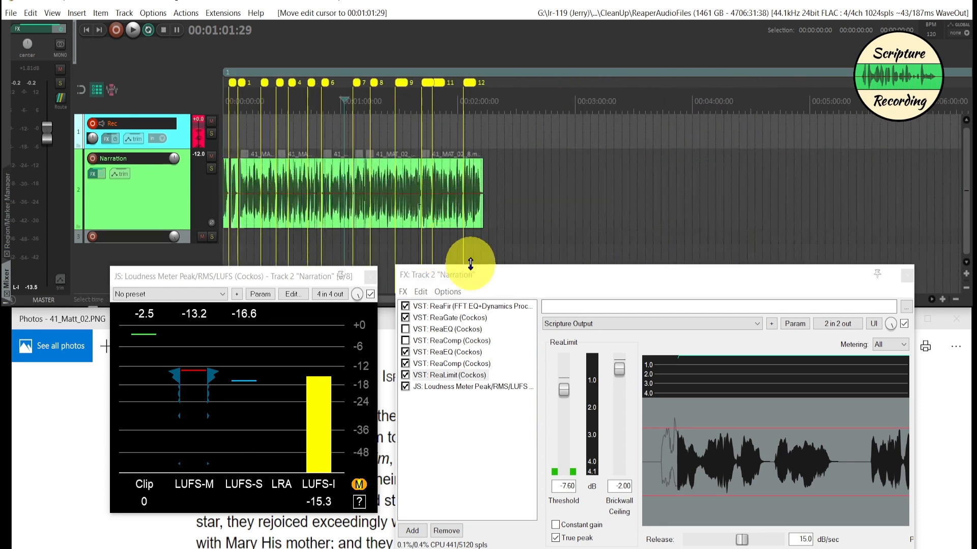
drag(272, 127, 176, 139)
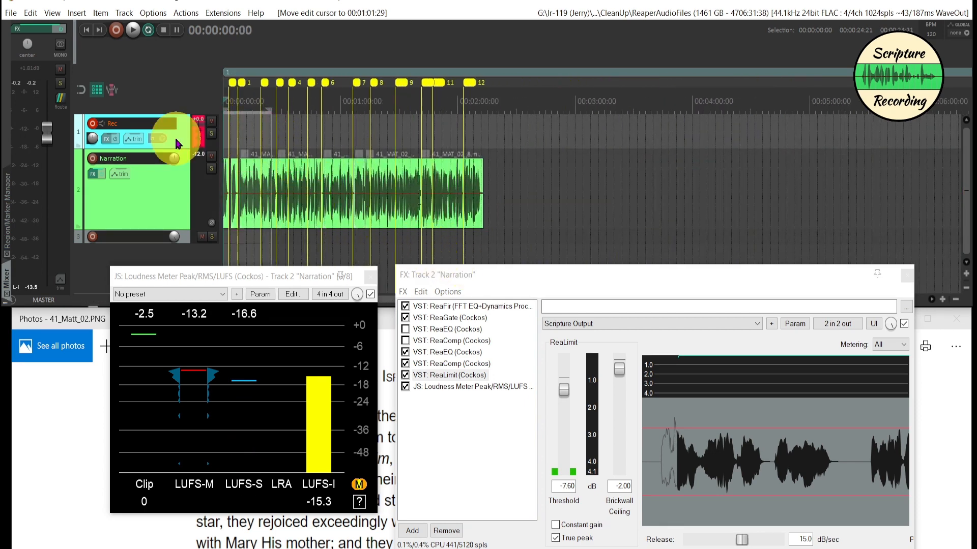
scroll(219, 174, up, 10)
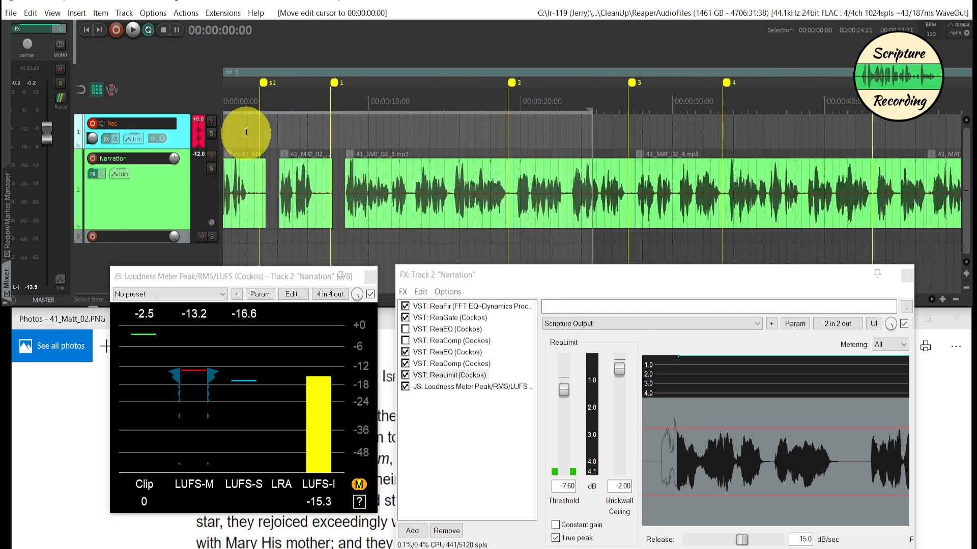
drag(246, 132, 173, 137)
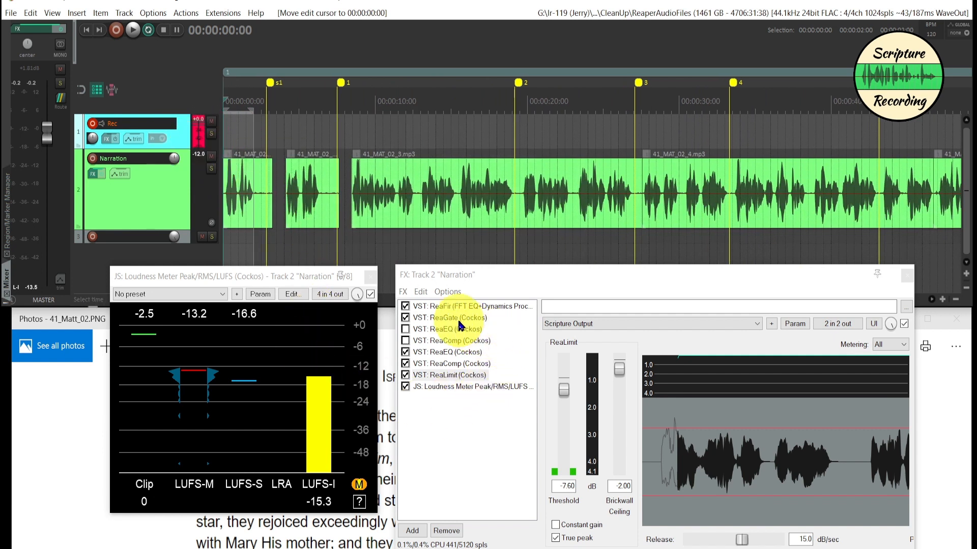
click(229, 136)
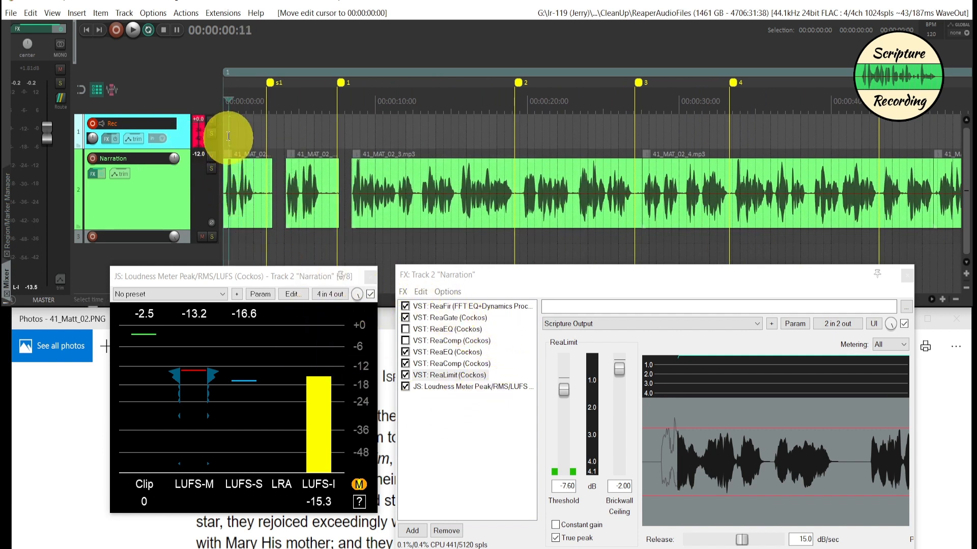
drag(226, 131, 223, 132)
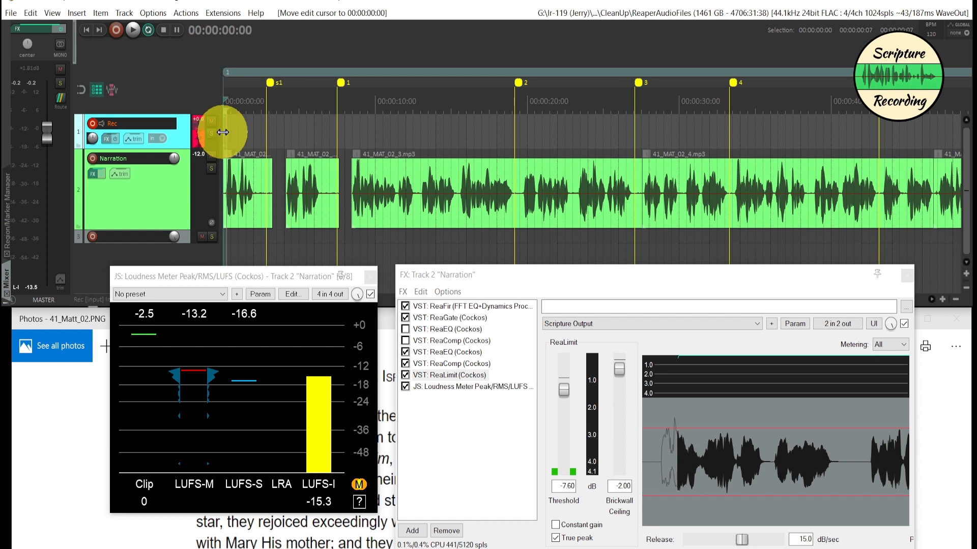
key(space)
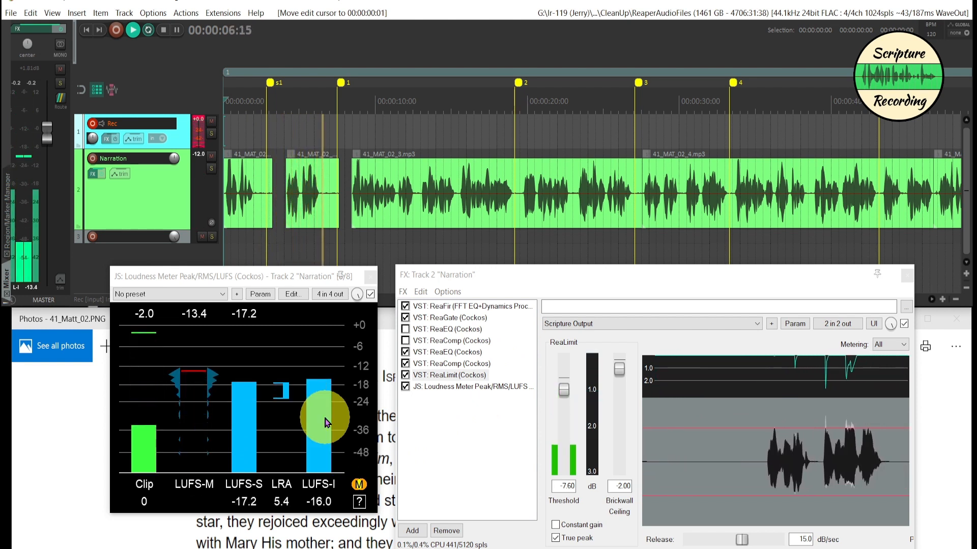
Review the ReaFir, ReaGate and second ReaComp settings during playback, and stop playback.
click(461, 307)
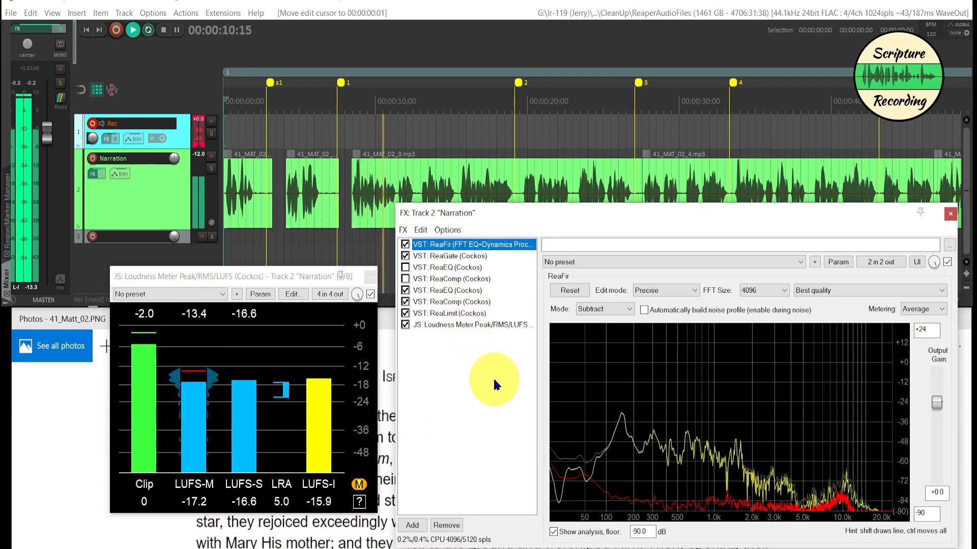
click(457, 256)
drag(522, 212, 538, 252)
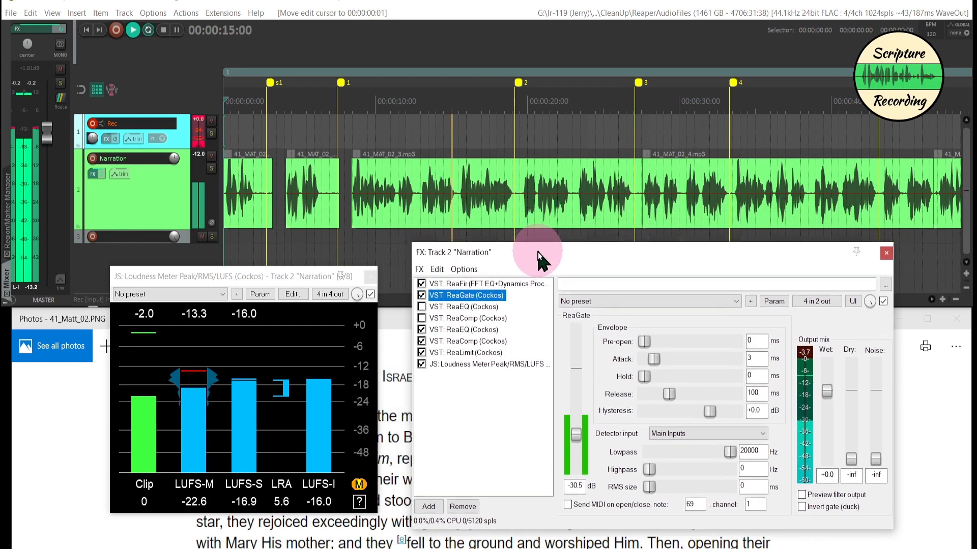
click(463, 341)
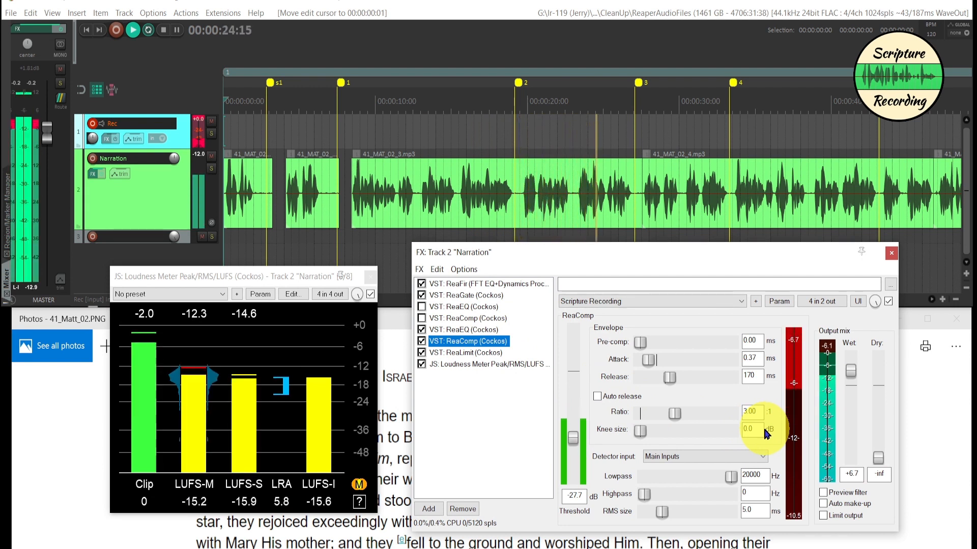
key(space)
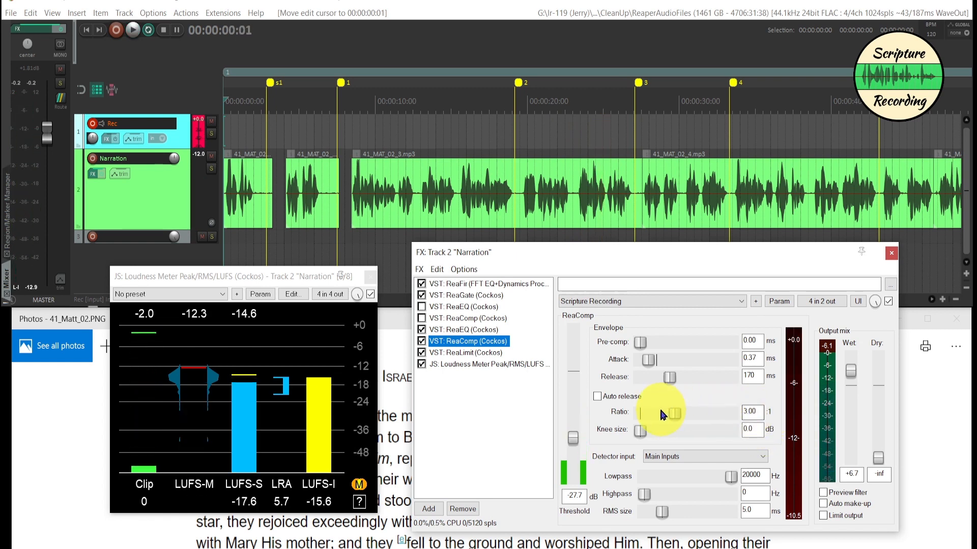
Close the Narration FX chain and loudness meter windows and show the whole narration on the timeline.
click(891, 257)
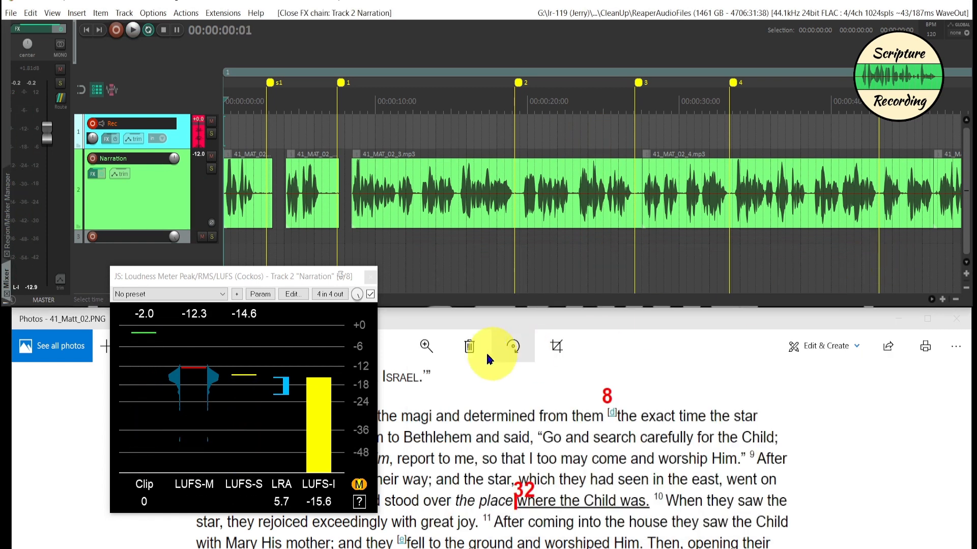
click(371, 277)
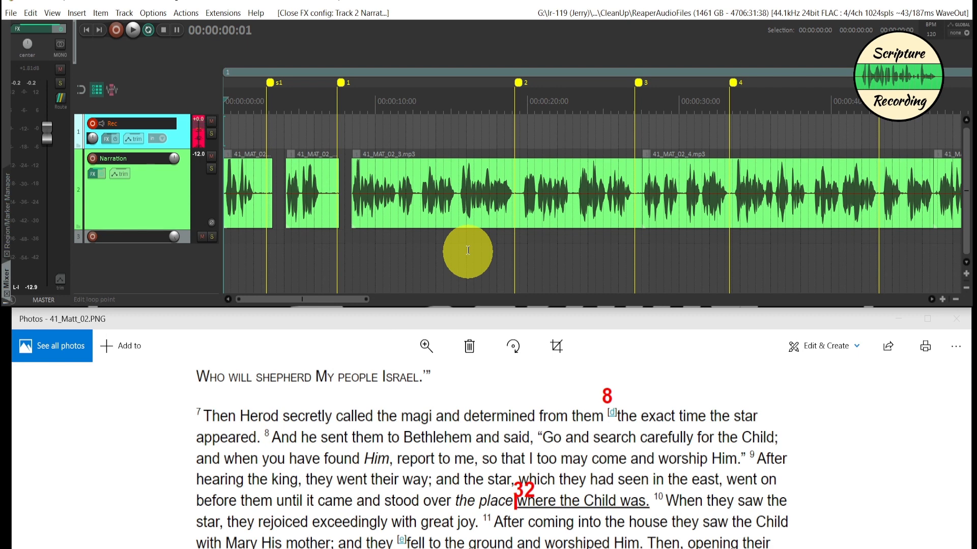
scroll(468, 250, down, 5)
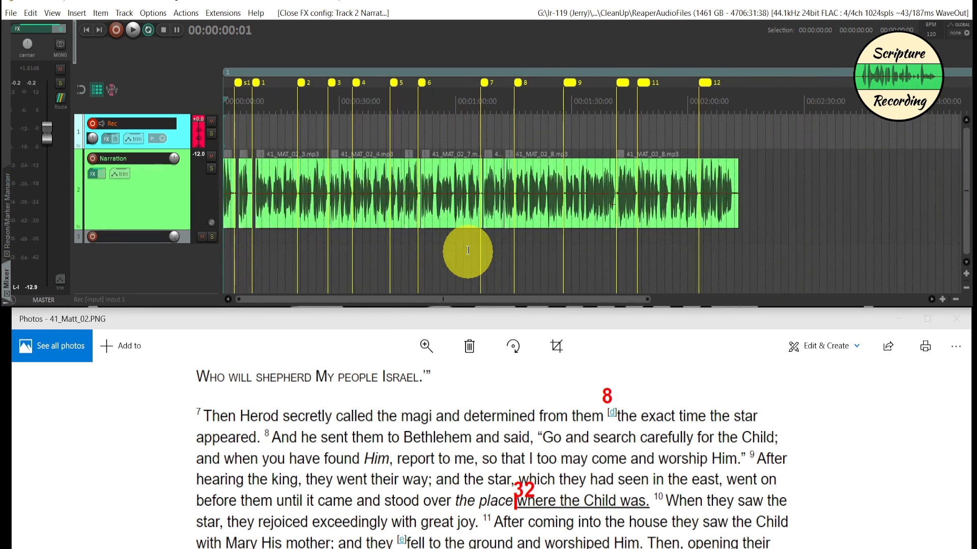